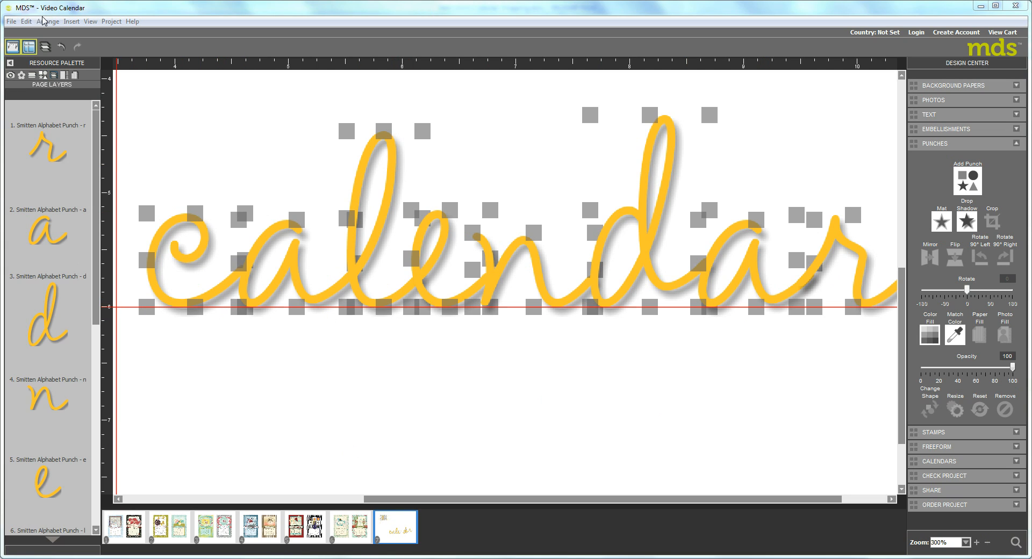
Step: Group the selected calendar letter punches into one object with Arrange > Group
{"action": "left_click", "coordinate": [45, 22]}
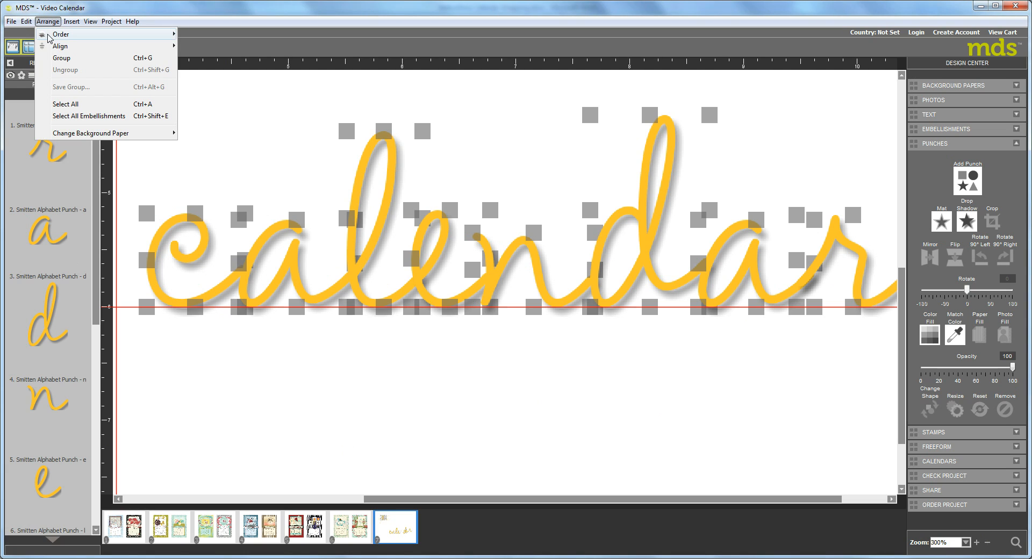
{"action": "mouse_move", "coordinate": [53, 48]}
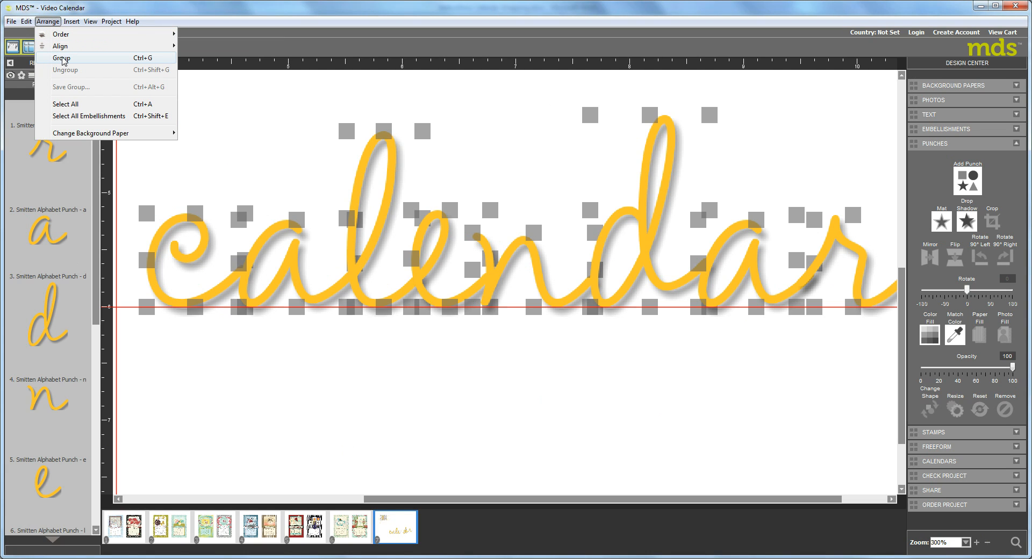
{"action": "left_click", "coordinate": [62, 58]}
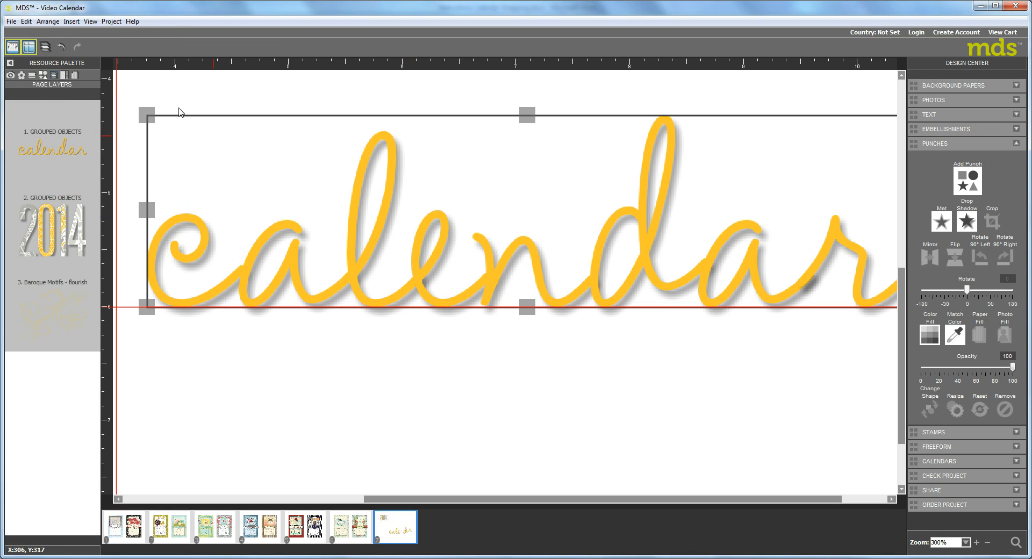
Step: At 125% canvas zoom, shrink the grouped calendar word and drag it beneath 2014
{"action": "left_click", "coordinate": [90, 22]}
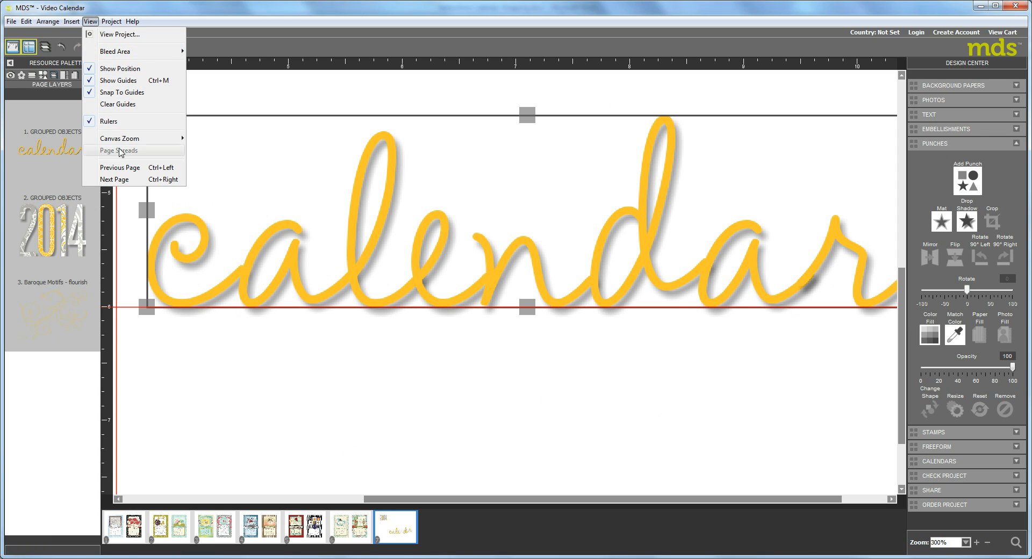
{"action": "mouse_move", "coordinate": [118, 140]}
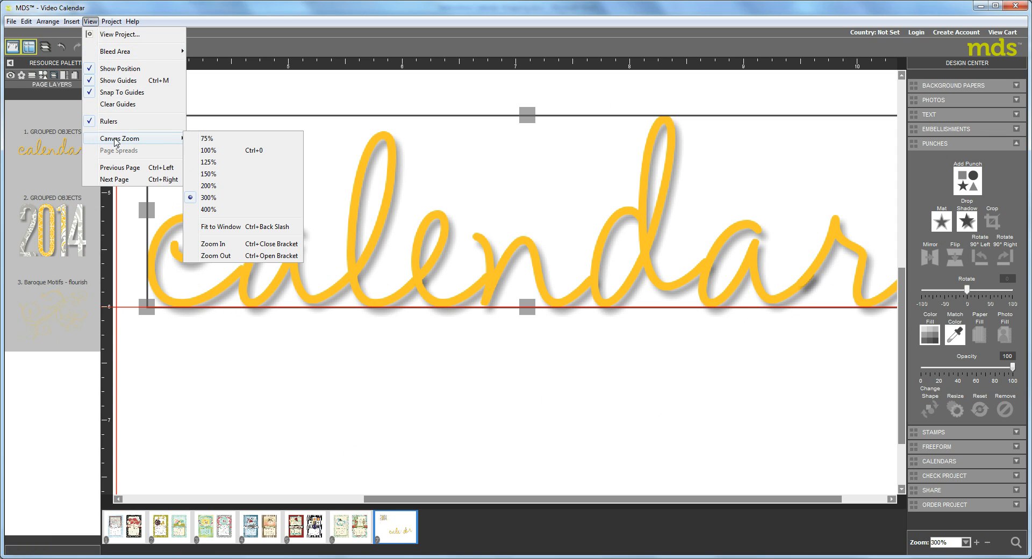
{"action": "left_click", "coordinate": [204, 164]}
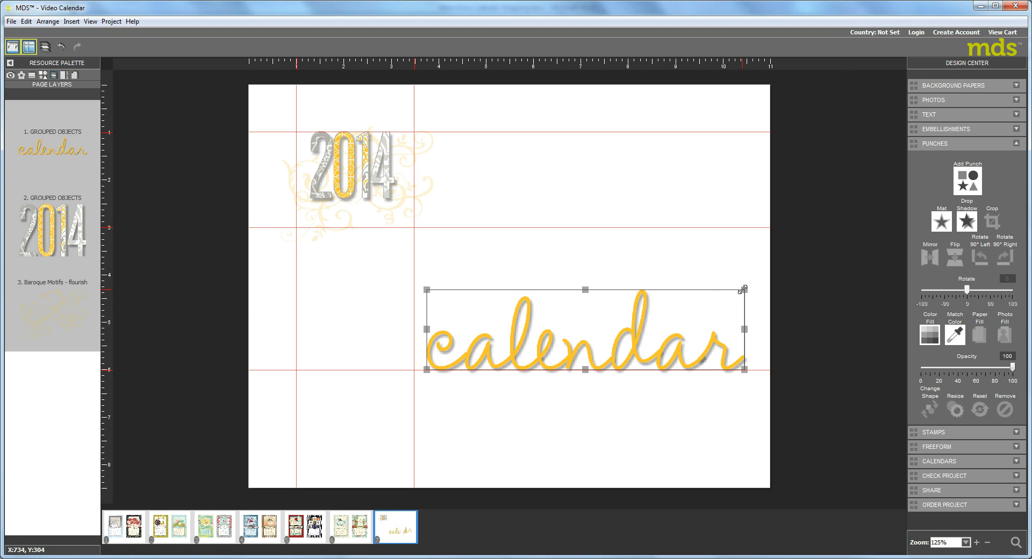
{"action": "left_click_drag", "start_coordinate": [744, 290], "coordinate": [557, 338]}
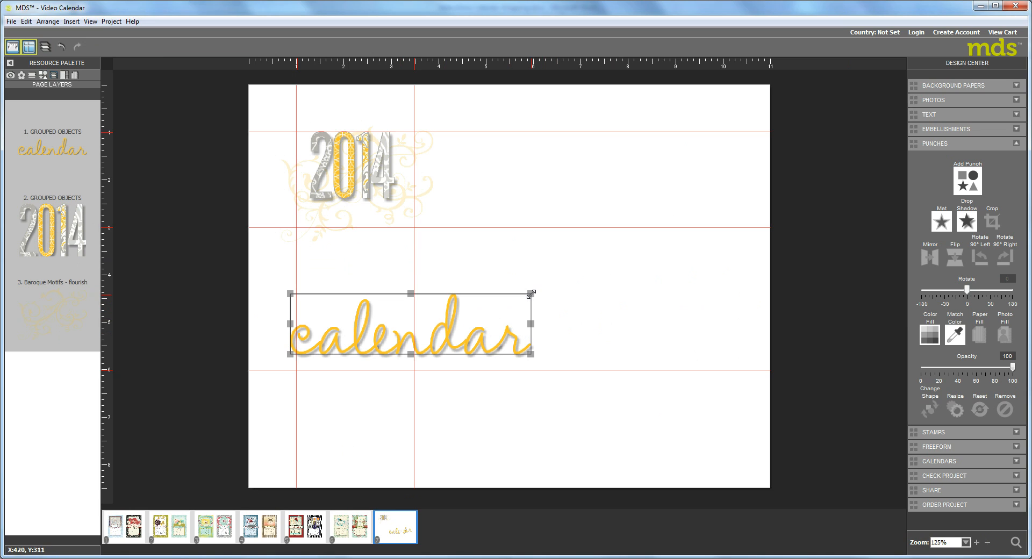
{"action": "left_click_drag", "start_coordinate": [531, 294], "coordinate": [397, 327]}
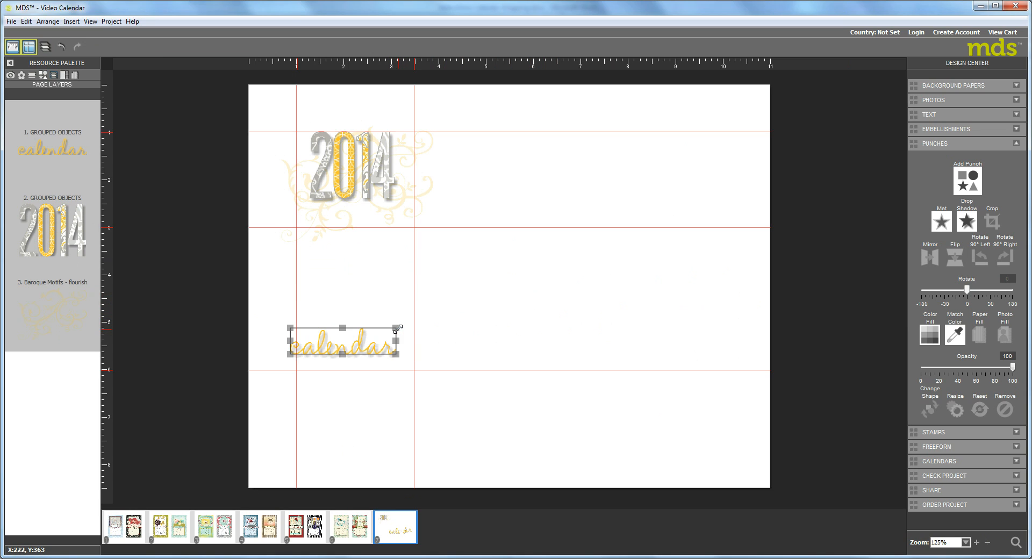
{"action": "left_click_drag", "start_coordinate": [344, 346], "coordinate": [394, 218]}
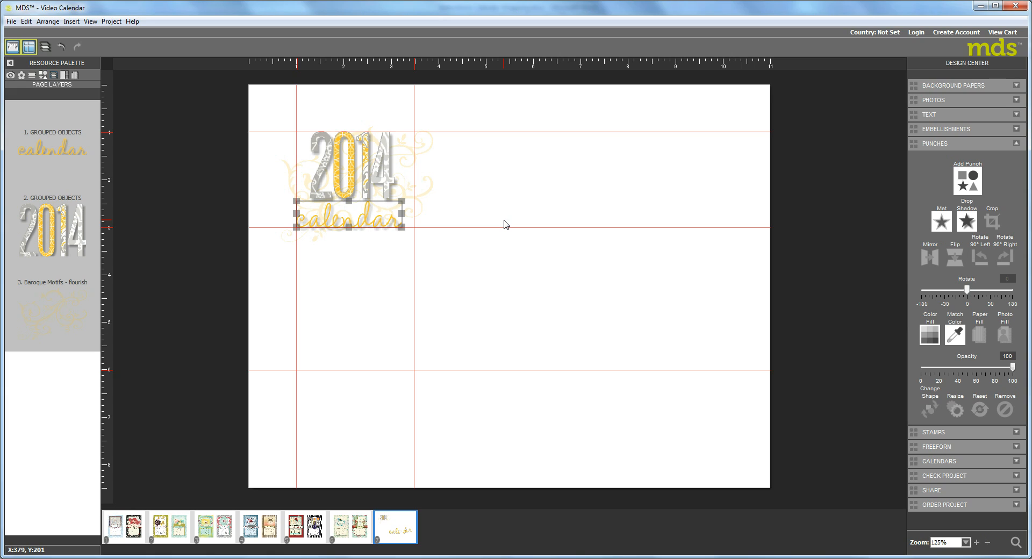
Step: Nudge the calendar group two steps right, three up and two left to sit under 2014
{"action": "key", "text": "Right"}
{"action": "key", "text": "Right"}
{"action": "key", "text": "Right"}
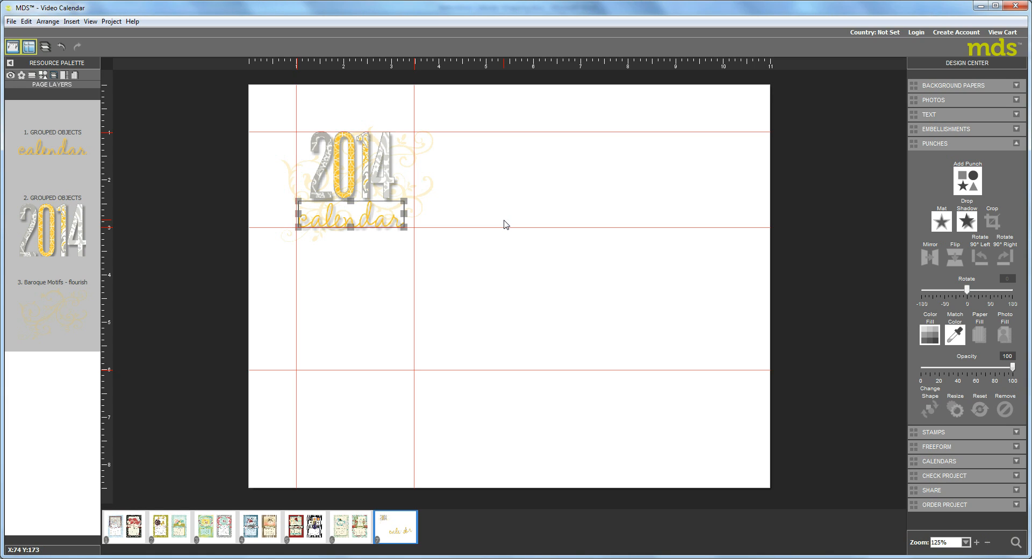
{"action": "key", "text": "Right"}
{"action": "key", "text": "Right"}
{"action": "key", "text": "Right"}
{"action": "key", "text": "Right"}
{"action": "key", "text": "Right"}
{"action": "key", "text": "Right"}
{"action": "key", "text": "Right"}
{"action": "key", "text": "Right"}
{"action": "key", "text": "Right"}
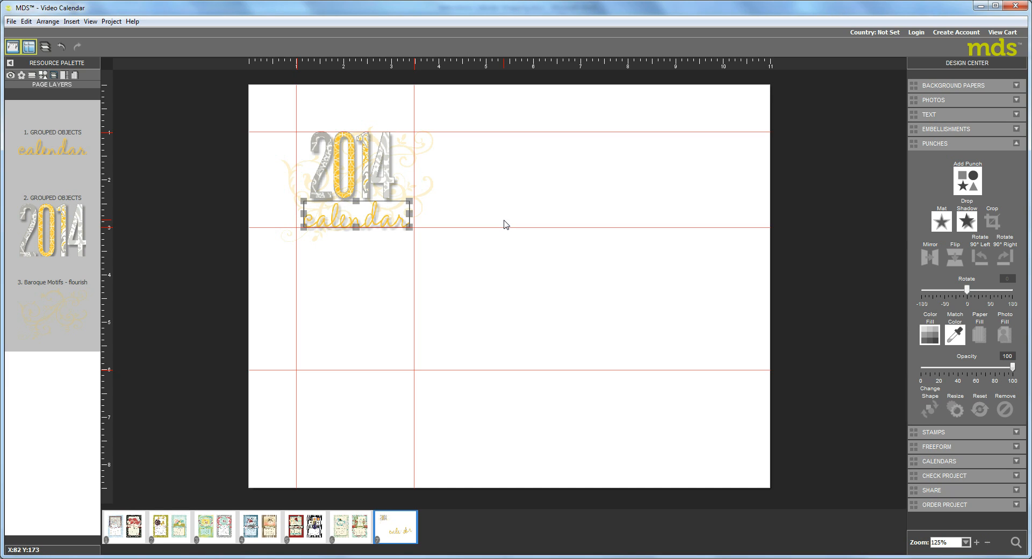
{"action": "key", "text": "Up"}
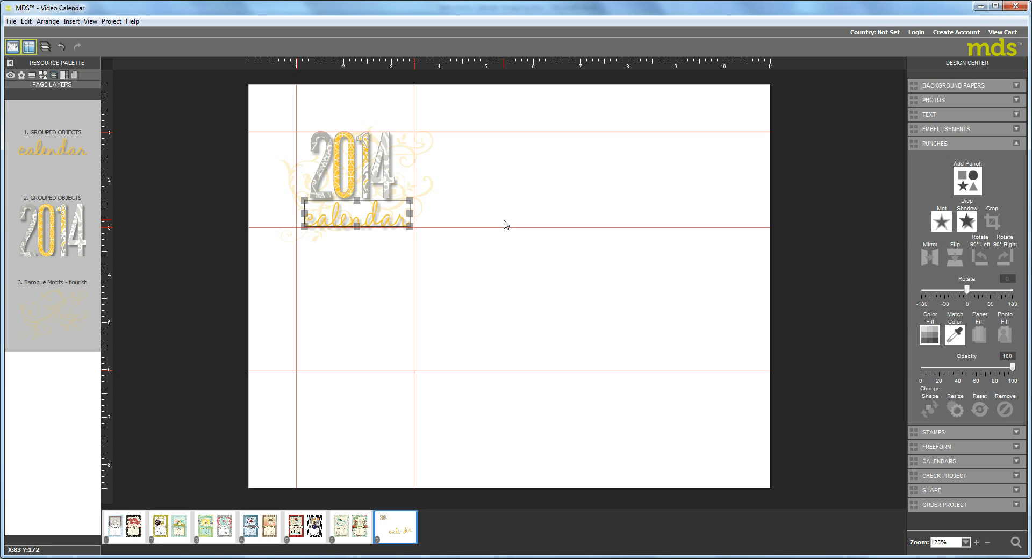
{"action": "key", "text": "Up"}
{"action": "key", "text": "Up"}
{"action": "key", "text": "Up"}
{"action": "key", "text": "Up"}
{"action": "key", "text": "Up"}
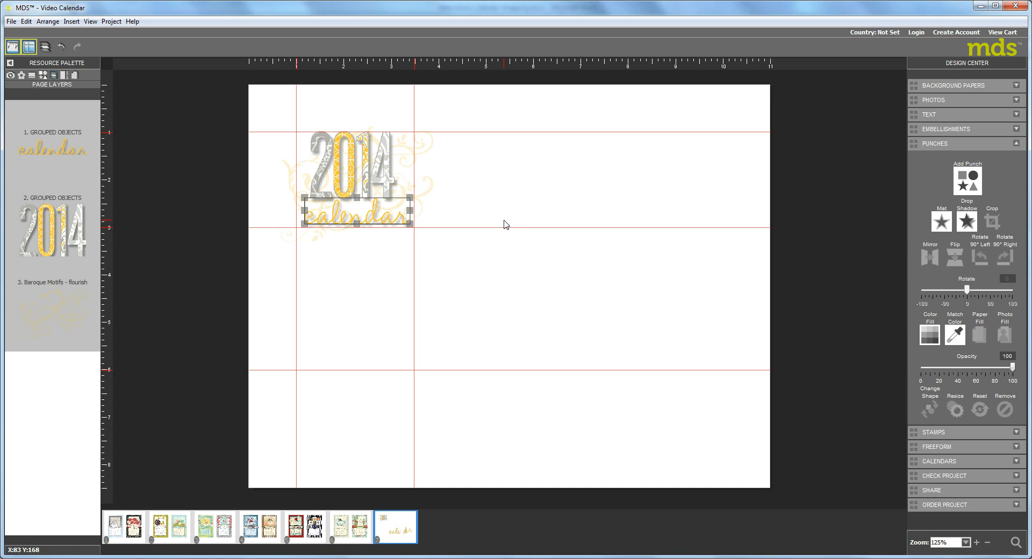
{"action": "key", "text": "Left"}
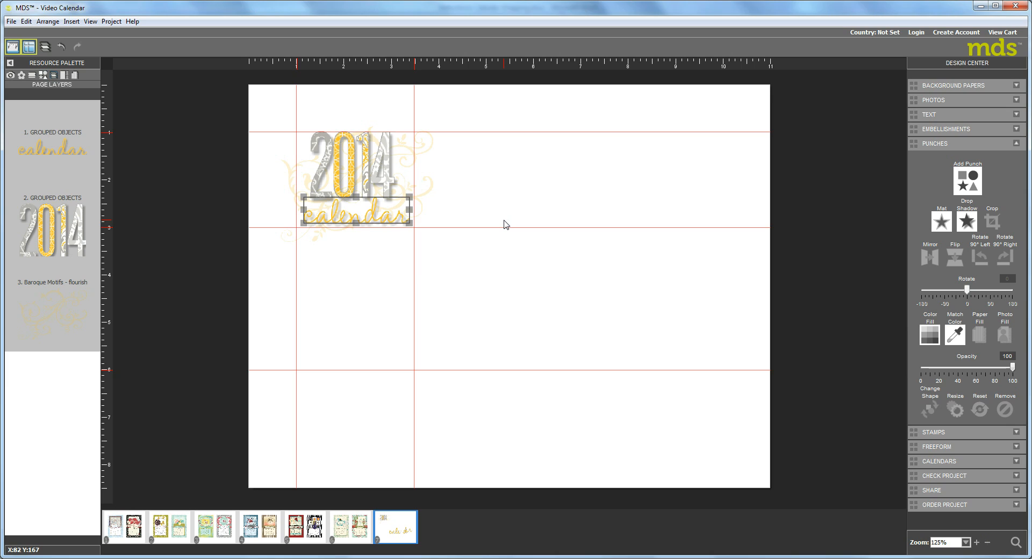
{"action": "key", "text": "Left"}
{"action": "key", "text": "Up"}
{"action": "key", "text": "Up"}
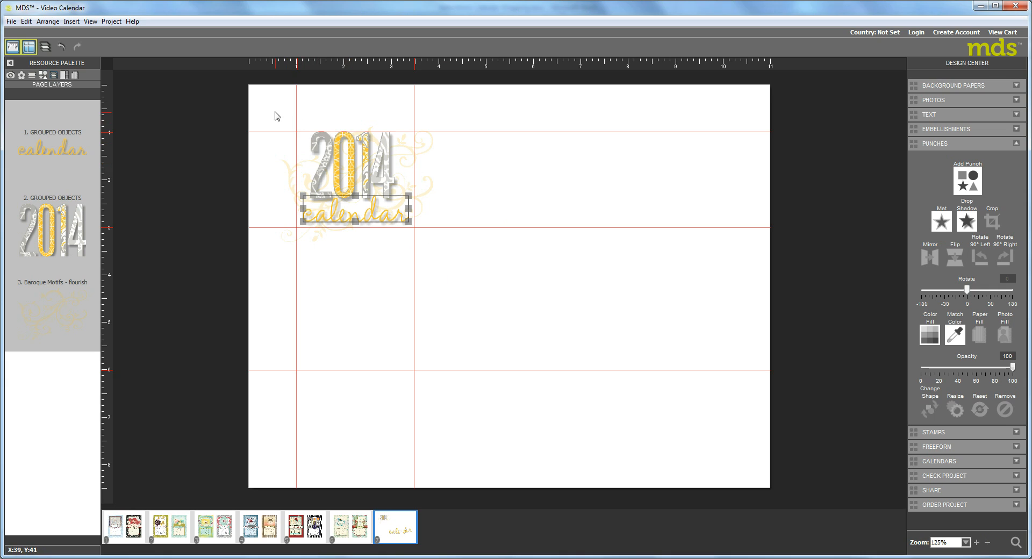
Step: Marquee-select the 2014 title, calendar word and flourish, then group them with Arrange > Group
{"action": "left_click_drag", "start_coordinate": [274, 110], "coordinate": [452, 252]}
{"action": "left_click", "coordinate": [48, 22]}
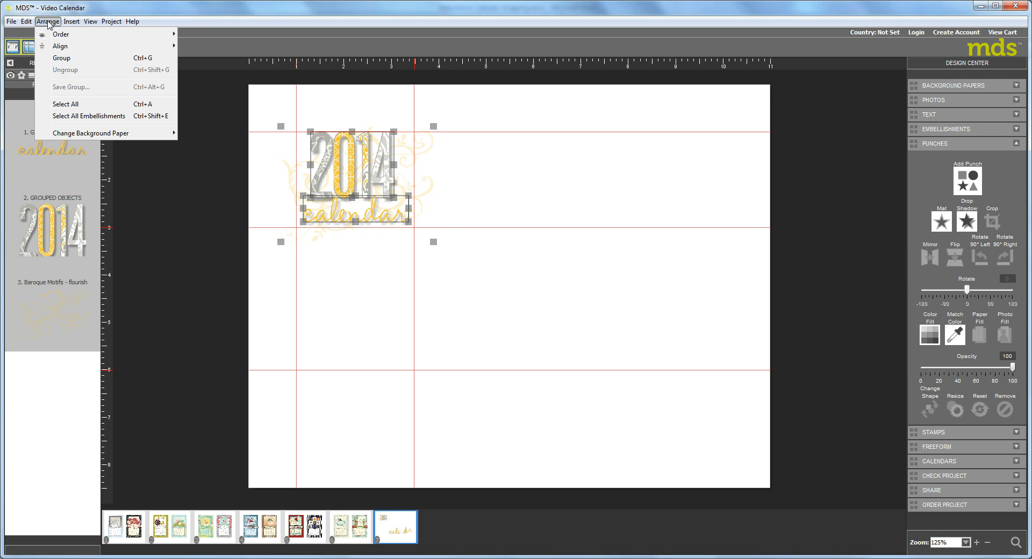
{"action": "left_click", "coordinate": [61, 58]}
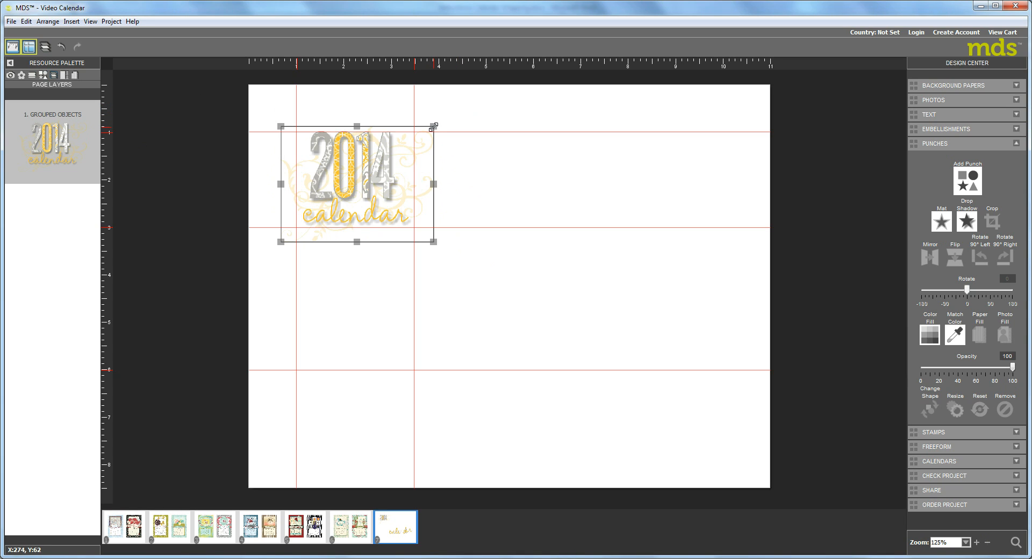
Step: Slightly resize the title group, drag all five guide lines off the page, then deselect
{"action": "mouse_move", "coordinate": [434, 126]}
{"action": "left_mouse_down"}
{"action": "mouse_move", "coordinate": [423, 132]}
{"action": "mouse_move", "coordinate": [439, 132]}
{"action": "left_mouse_up"}
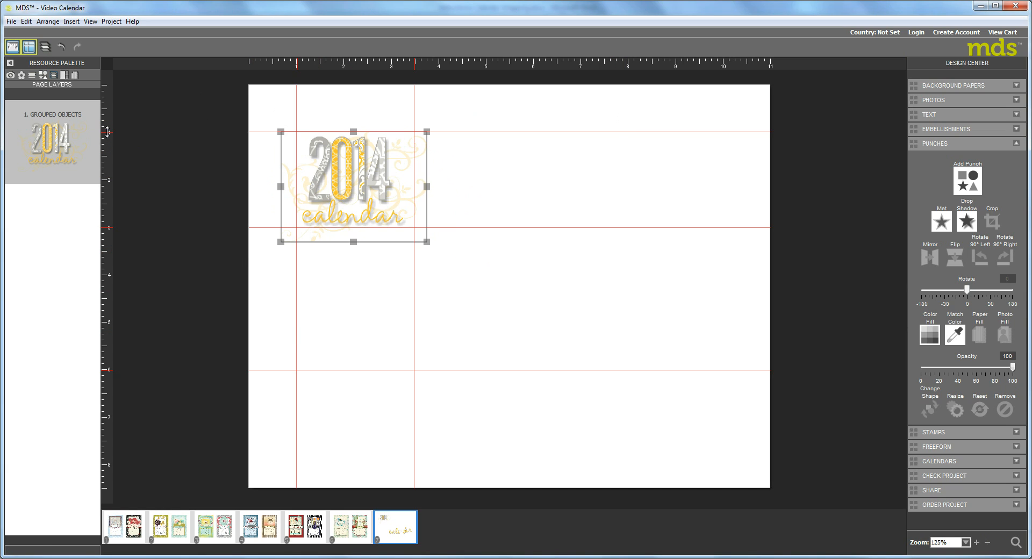
{"action": "left_click_drag", "start_coordinate": [107, 132], "coordinate": [111, 72]}
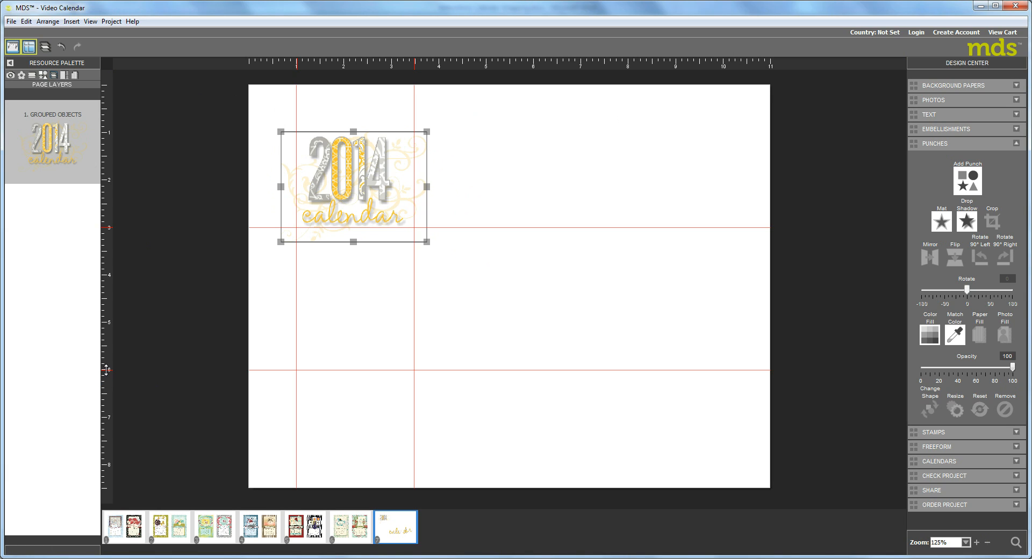
{"action": "left_click_drag", "start_coordinate": [106, 370], "coordinate": [113, 511]}
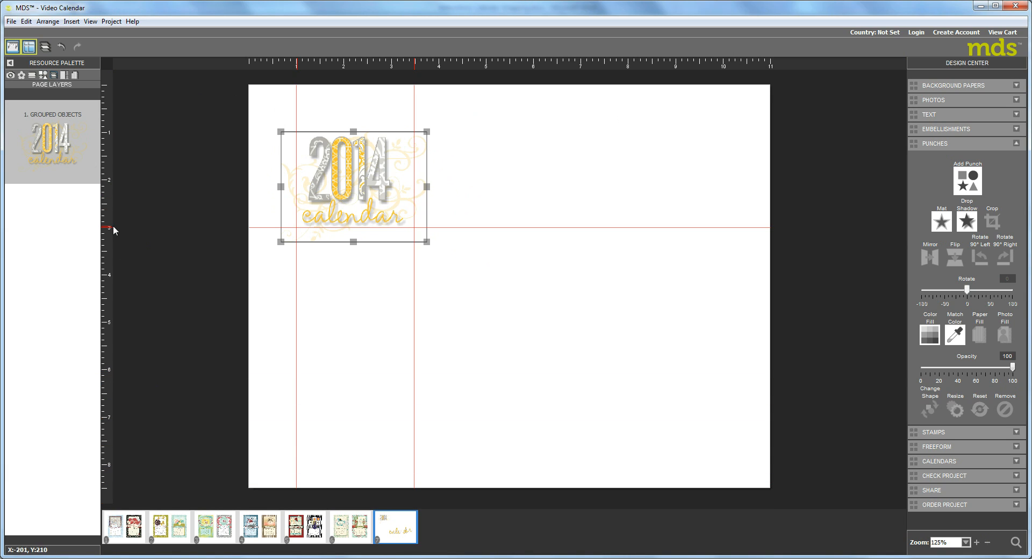
{"action": "left_click_drag", "start_coordinate": [106, 228], "coordinate": [111, 67]}
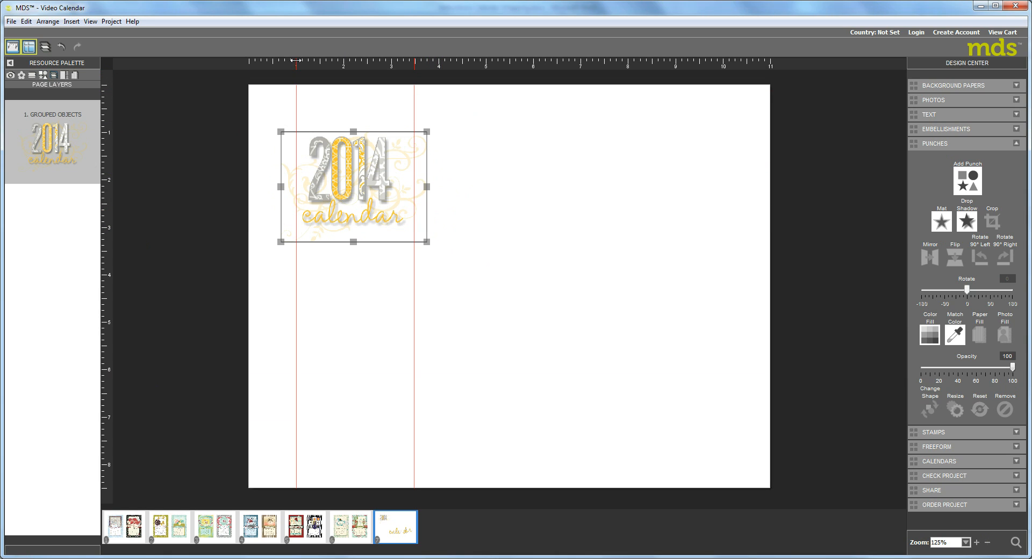
{"action": "left_click_drag", "start_coordinate": [295, 60], "coordinate": [296, 55]}
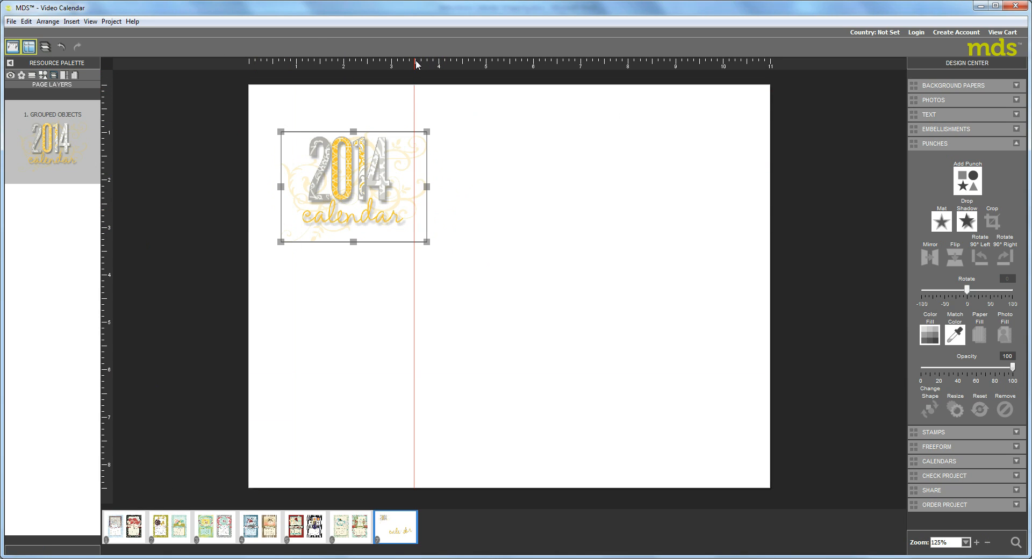
{"action": "left_click_drag", "start_coordinate": [414, 60], "coordinate": [855, 79]}
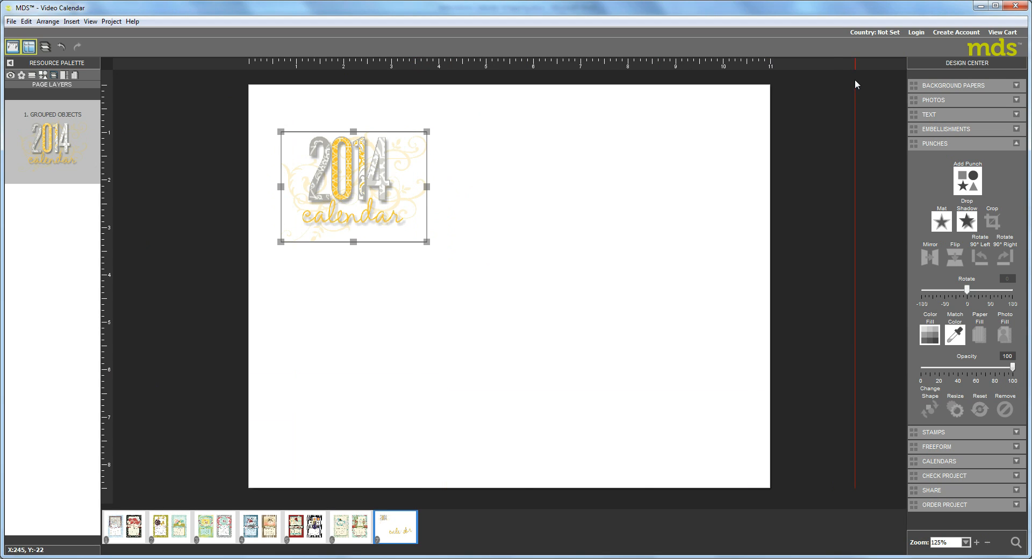
{"action": "left_click", "coordinate": [466, 332]}
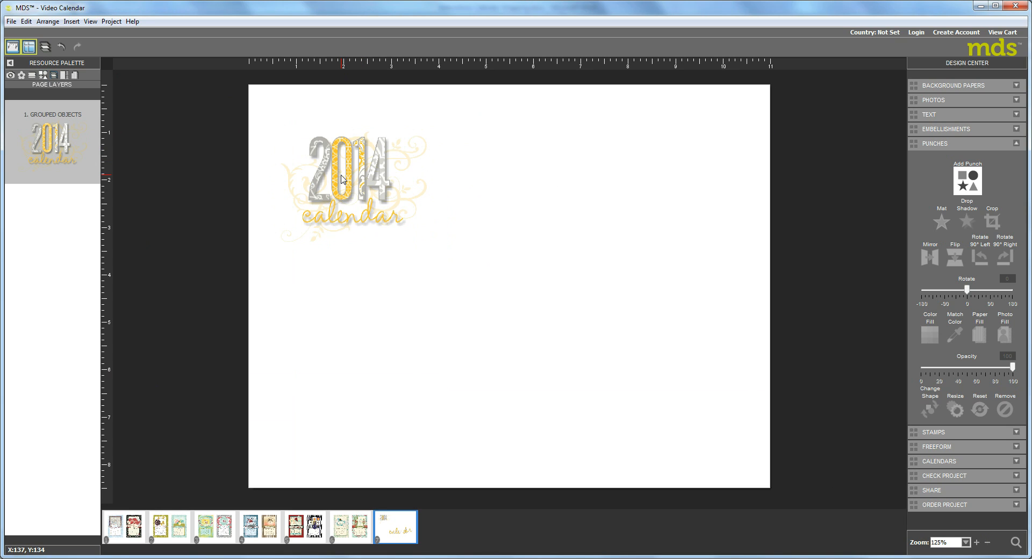
Step: Duplicate the grouped 2014 calendar title with Ctrl+D and drag the copy lower down
{"action": "left_click", "coordinate": [364, 169]}
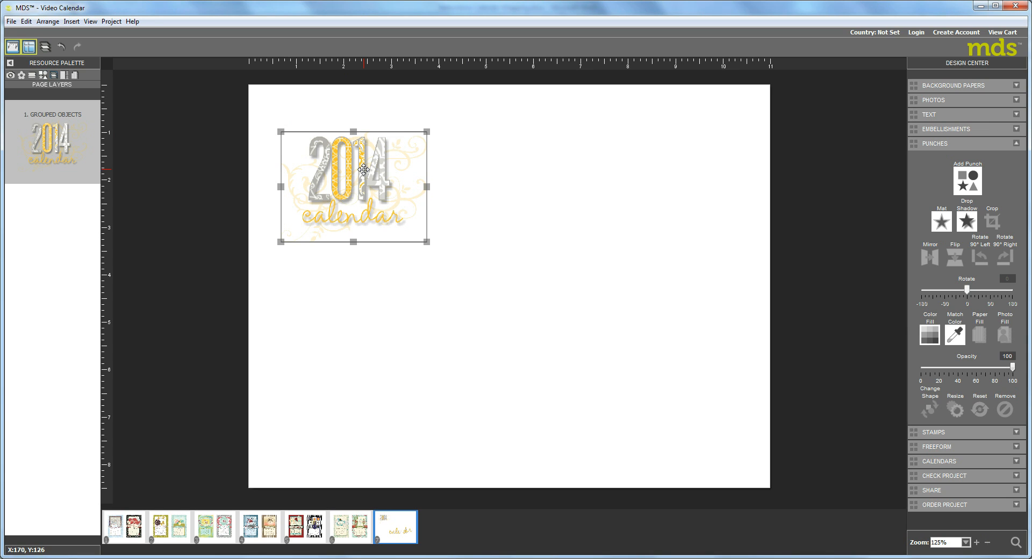
{"action": "key", "text": "ctrl+d"}
{"action": "left_click_drag", "start_coordinate": [361, 185], "coordinate": [359, 339]}
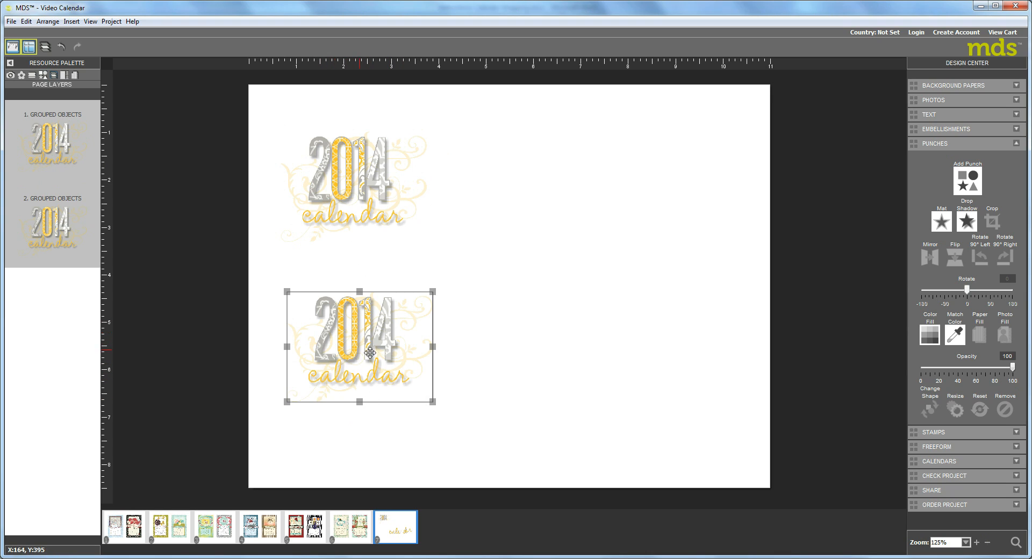
Step: Place the large Baroque Motifs flower stamp at upper right, color it yellow, and open Coloring Tool
{"action": "left_click", "coordinate": [33, 76]}
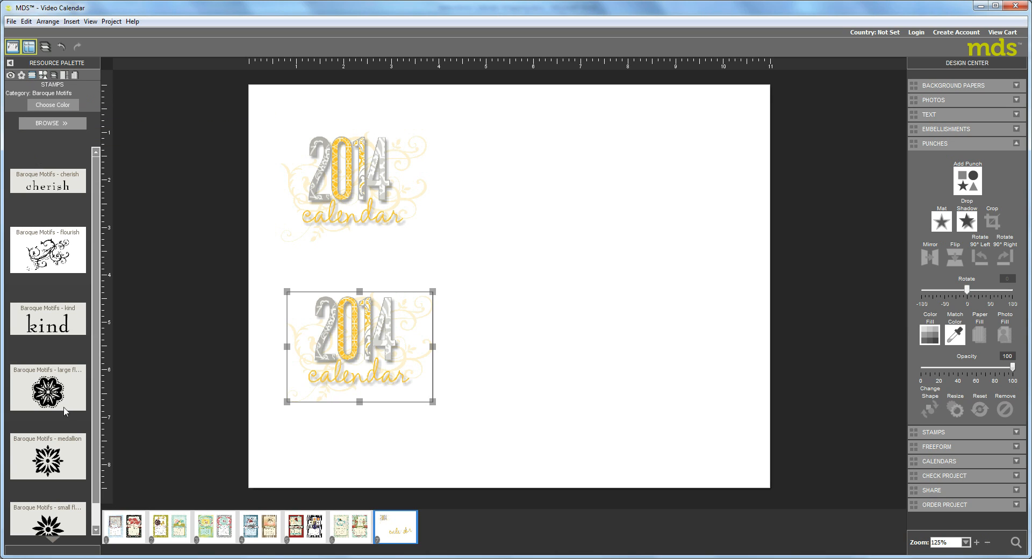
{"action": "left_click_drag", "start_coordinate": [48, 396], "coordinate": [637, 175]}
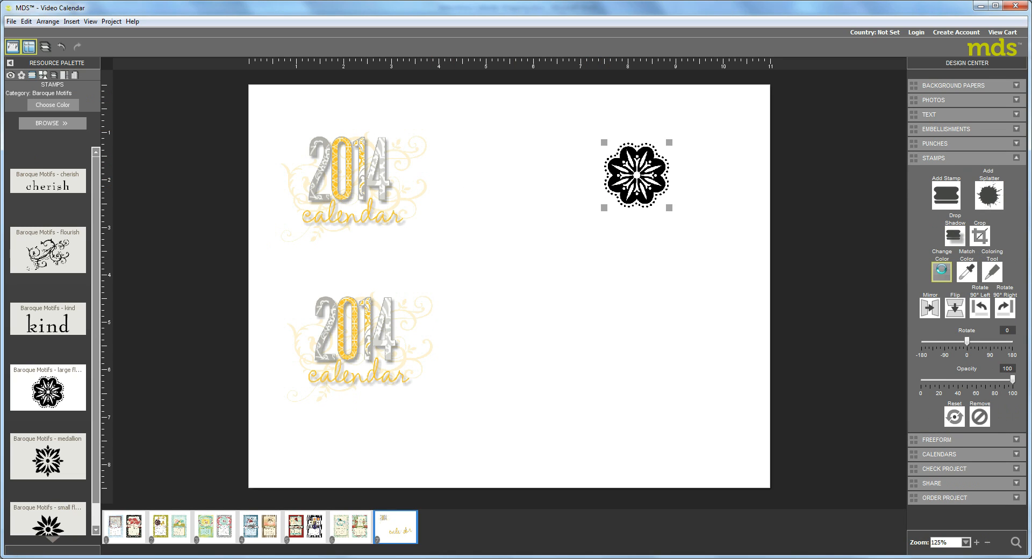
{"action": "left_click", "coordinate": [942, 272]}
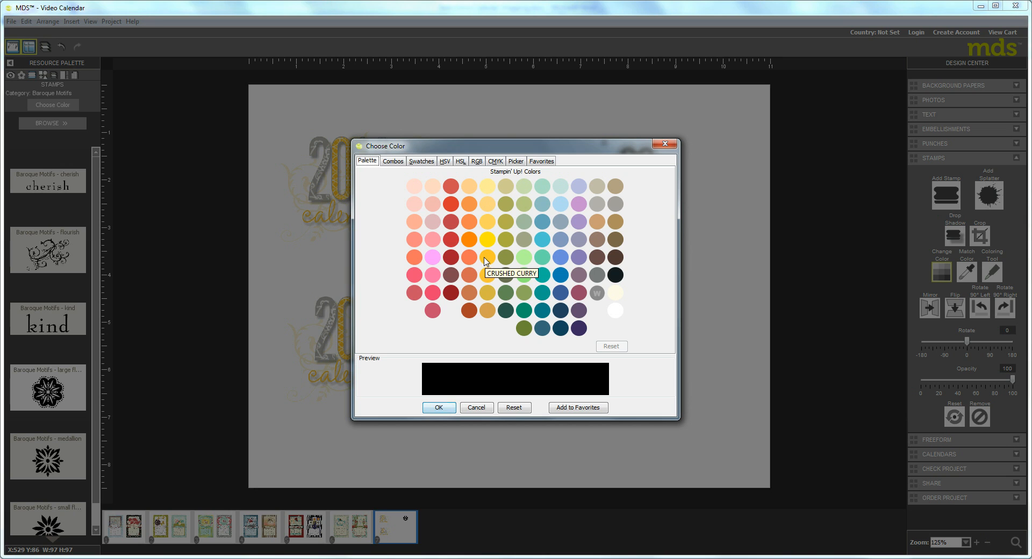
{"action": "left_click", "coordinate": [487, 273]}
{"action": "left_click", "coordinate": [439, 407]}
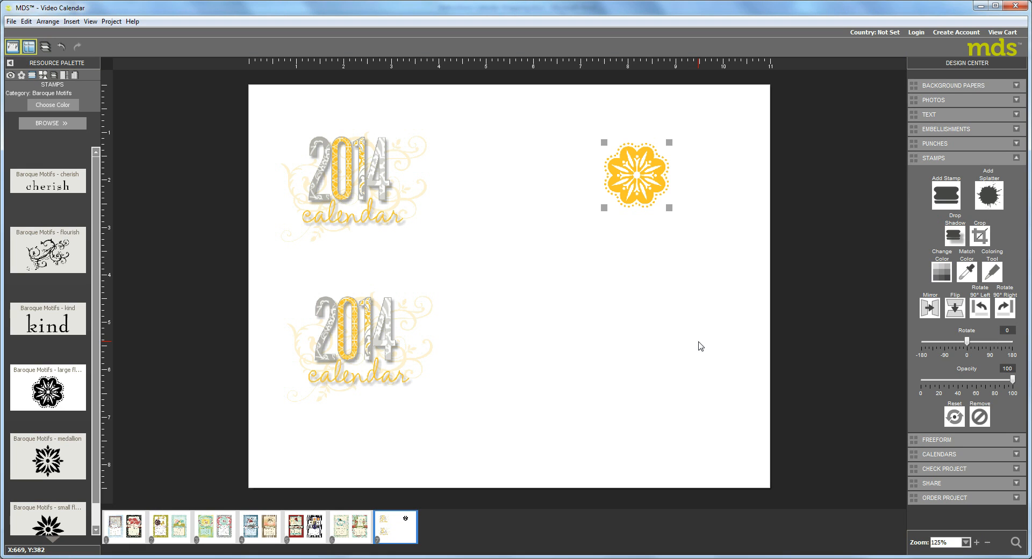
{"action": "left_click", "coordinate": [991, 272]}
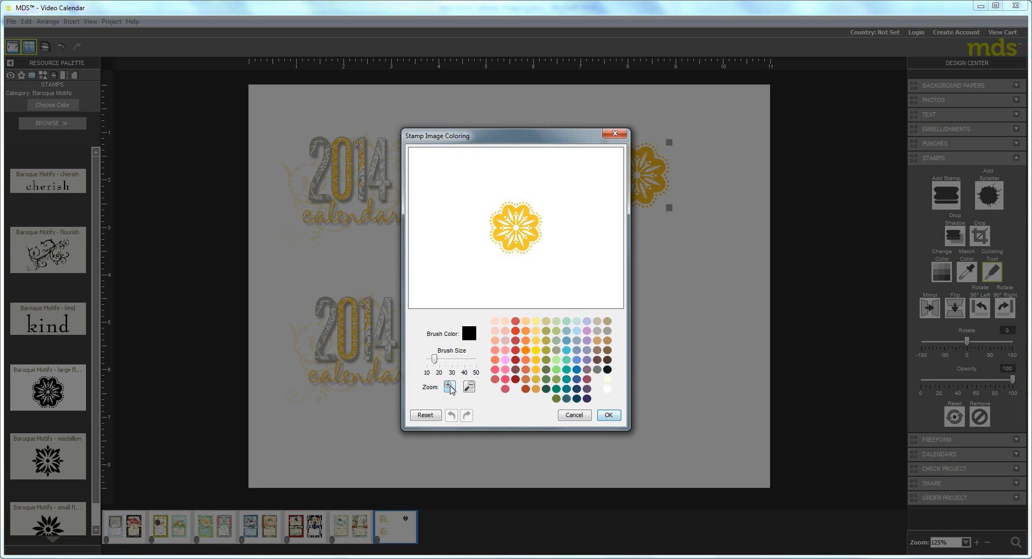
Step: In the enlarged preview, brush grey over the flower stamp's border dots and apply with OK
{"action": "left_click", "coordinate": [451, 387]}
{"action": "left_click", "coordinate": [452, 388]}
{"action": "left_click", "coordinate": [452, 389]}
{"action": "left_click", "coordinate": [452, 388]}
{"action": "left_click", "coordinate": [452, 388]}
{"action": "left_click", "coordinate": [452, 388]}
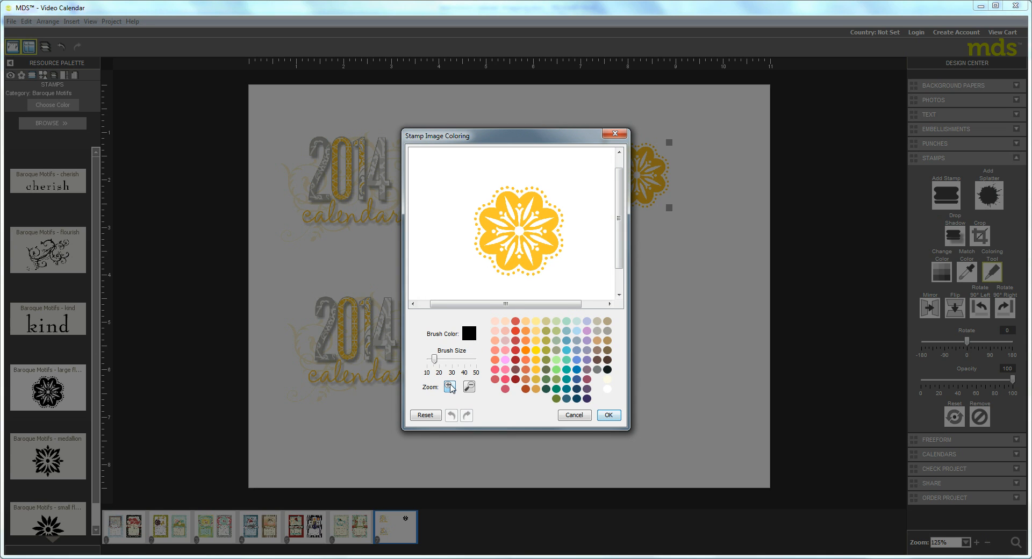
{"action": "left_click", "coordinate": [452, 389]}
{"action": "left_click", "coordinate": [452, 389]}
{"action": "left_click", "coordinate": [452, 389]}
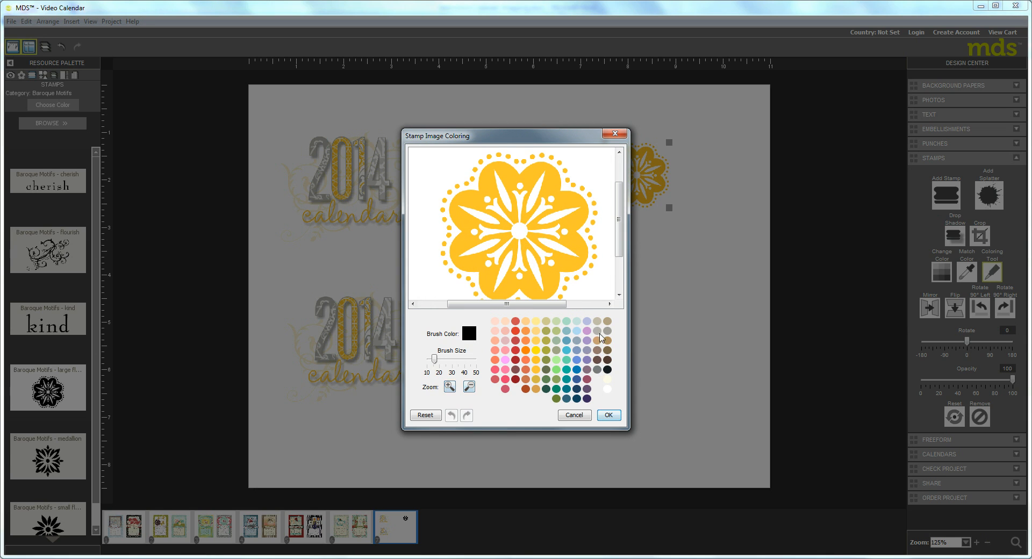
{"action": "left_click", "coordinate": [597, 330]}
{"action": "mouse_move", "coordinate": [517, 159]}
{"action": "left_mouse_down"}
{"action": "mouse_move", "coordinate": [480, 159]}
{"action": "mouse_move", "coordinate": [443, 204]}
{"action": "mouse_move", "coordinate": [440, 263]}
{"action": "mouse_move", "coordinate": [470, 290]}
{"action": "mouse_move", "coordinate": [445, 267]}
{"action": "left_mouse_up"}
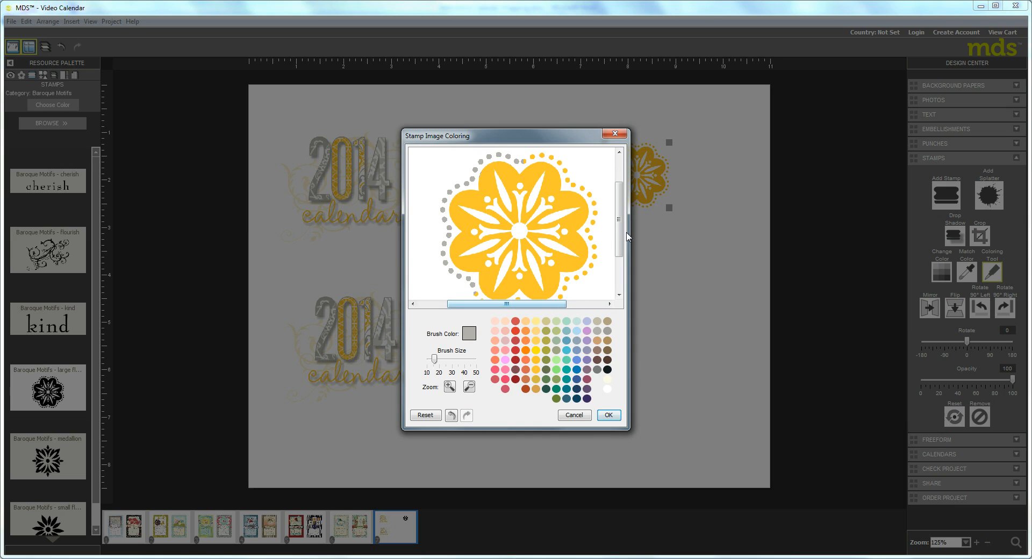
{"action": "scroll", "coordinate": [619, 236], "scroll_direction": "down", "scroll_amount": 1}
{"action": "mouse_move", "coordinate": [464, 248]}
{"action": "left_mouse_down"}
{"action": "mouse_move", "coordinate": [522, 262]}
{"action": "mouse_move", "coordinate": [510, 257]}
{"action": "left_mouse_up"}
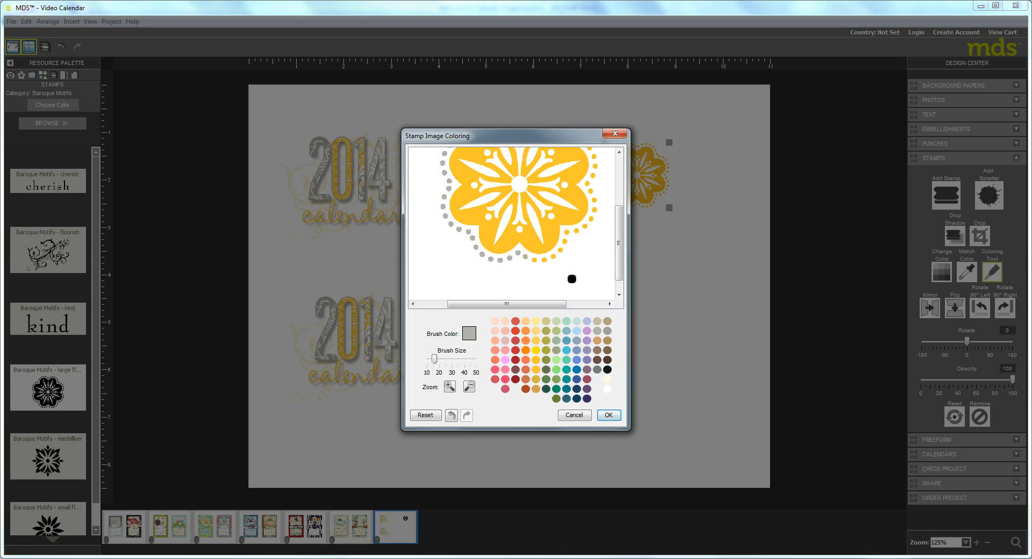
{"action": "left_click", "coordinate": [609, 415]}
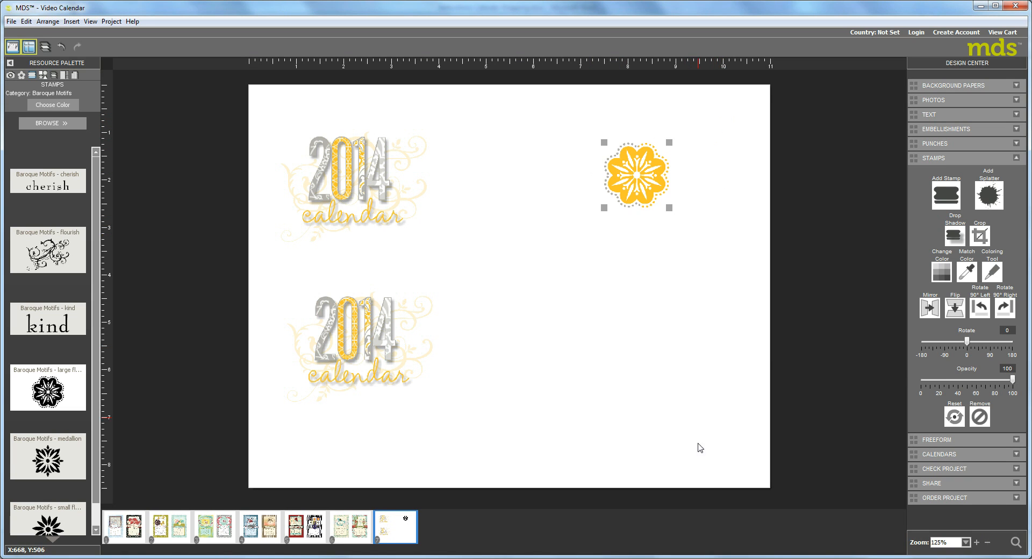
Step: Add vertical guides at 7 and 8 inches and move the flower stamp against the 7-inch guide
{"action": "left_click", "coordinate": [581, 67]}
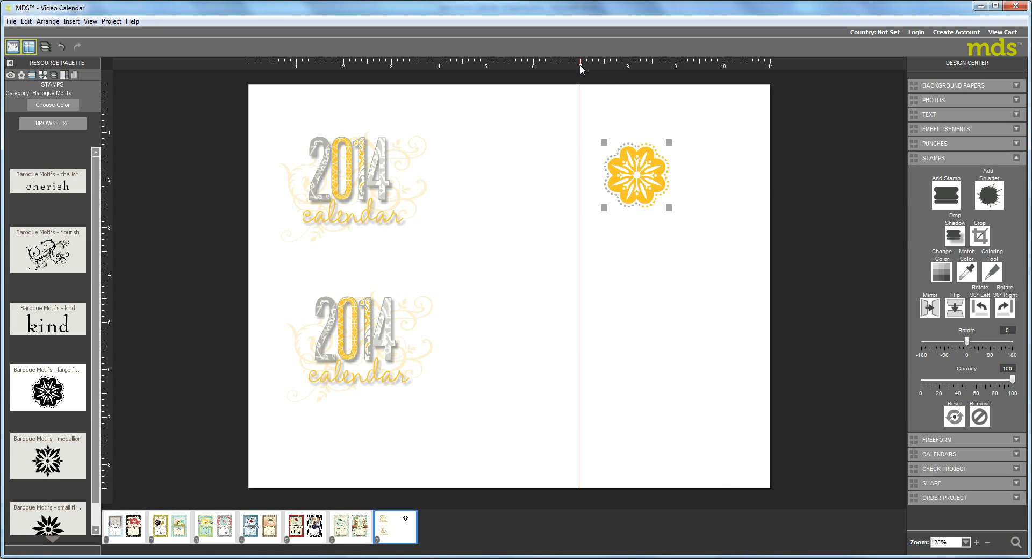
{"action": "left_click", "coordinate": [627, 64]}
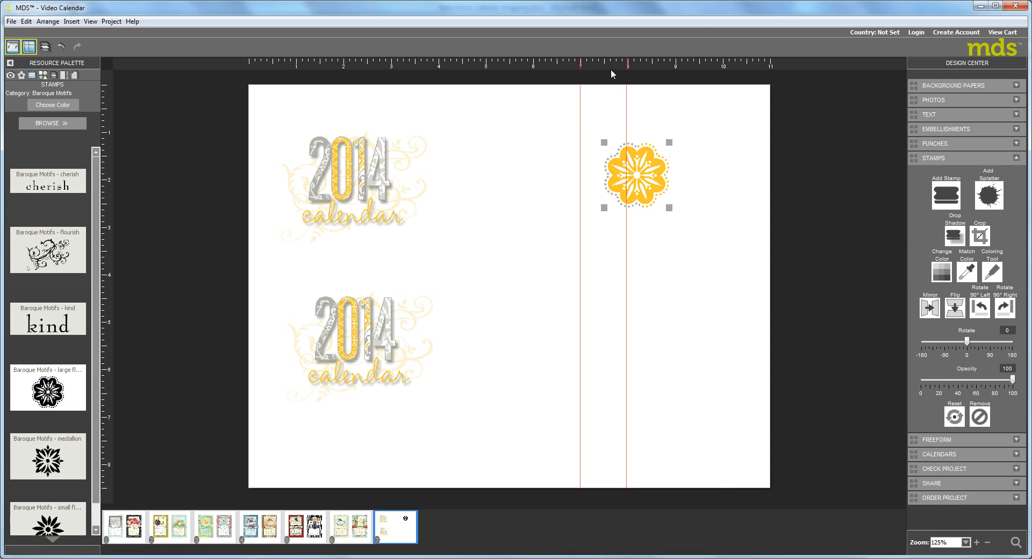
{"action": "left_click_drag", "start_coordinate": [658, 178], "coordinate": [602, 181]}
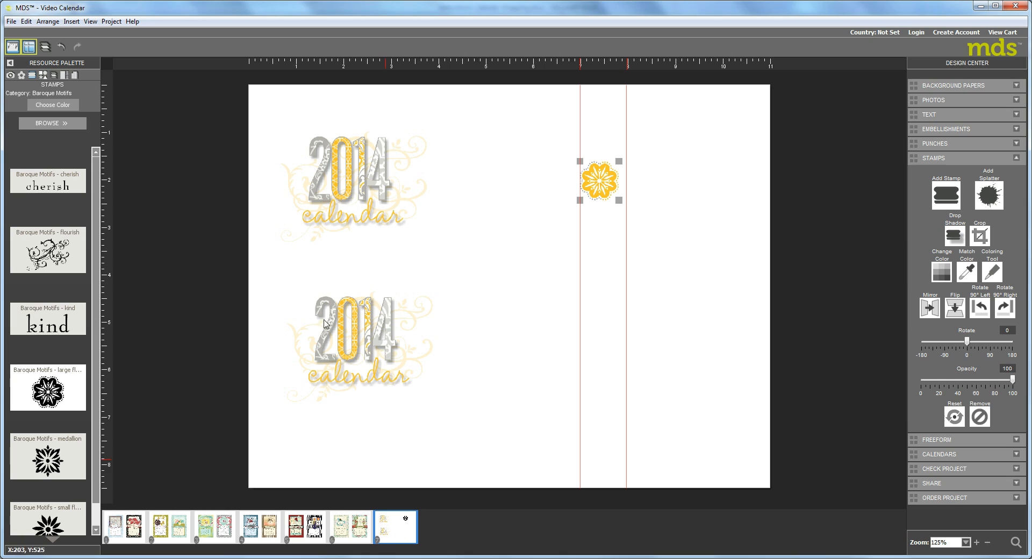
Step: Use Insert > Insert Duplicate Page to copy the 2014 calendar title page
{"action": "left_click", "coordinate": [70, 22]}
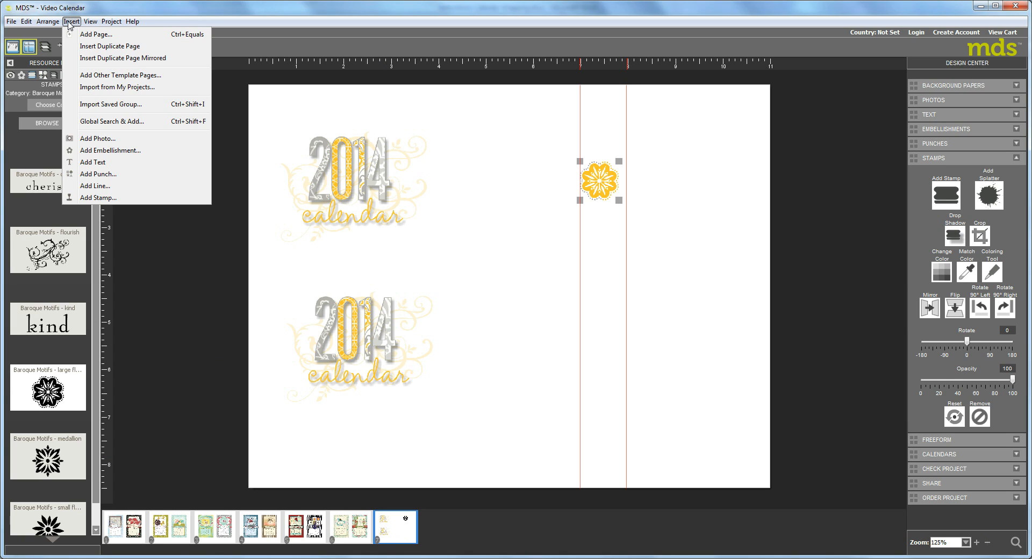
{"action": "left_click", "coordinate": [98, 46]}
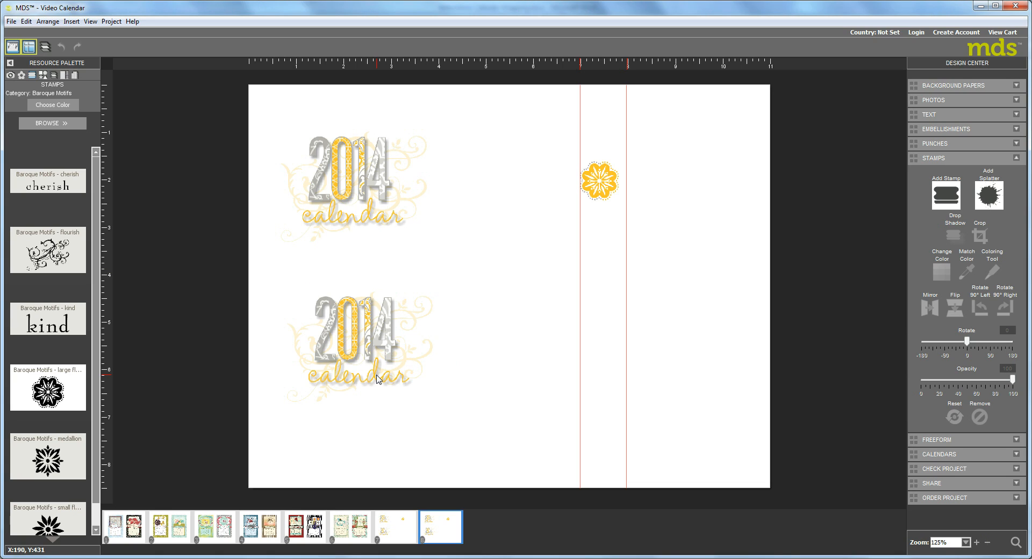
Step: Start an Individual Pages print order from the Project menu, saving the project first
{"action": "left_click", "coordinate": [115, 23]}
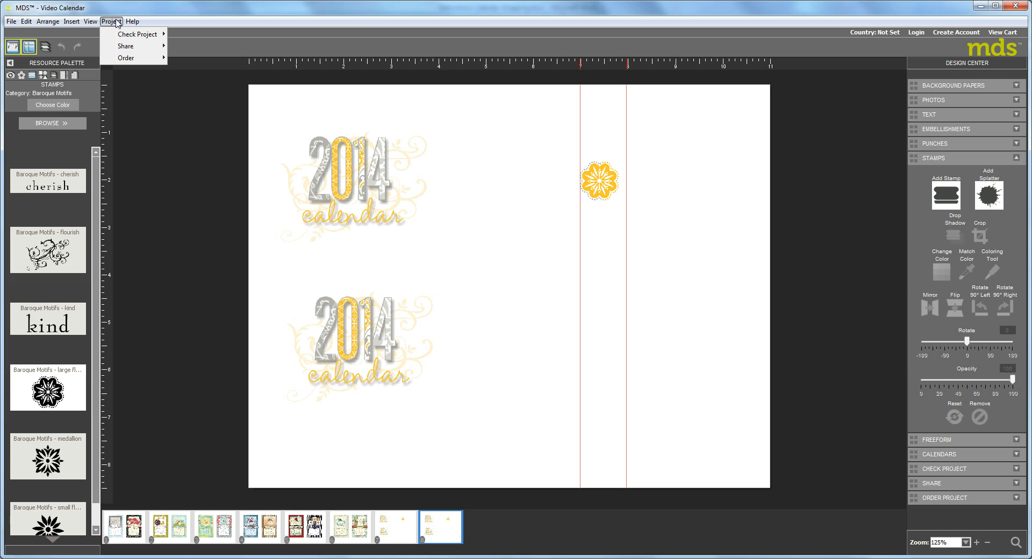
{"action": "mouse_move", "coordinate": [125, 62]}
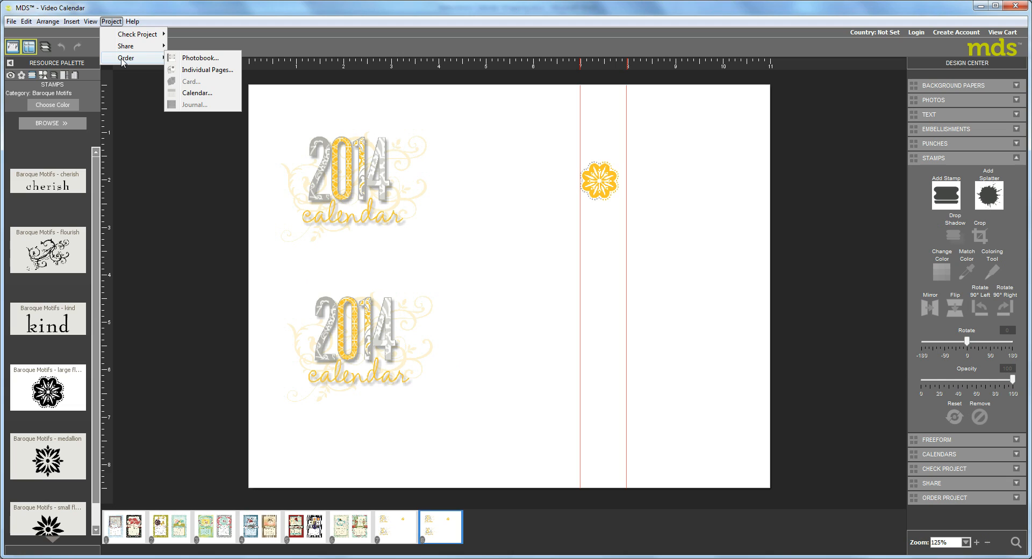
{"action": "left_click", "coordinate": [198, 71]}
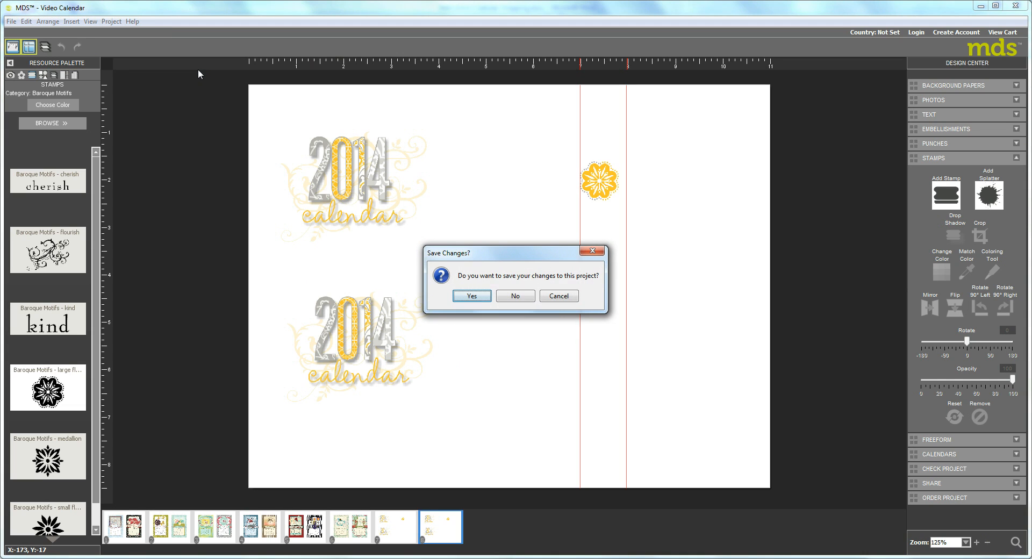
{"action": "left_click", "coordinate": [470, 296]}
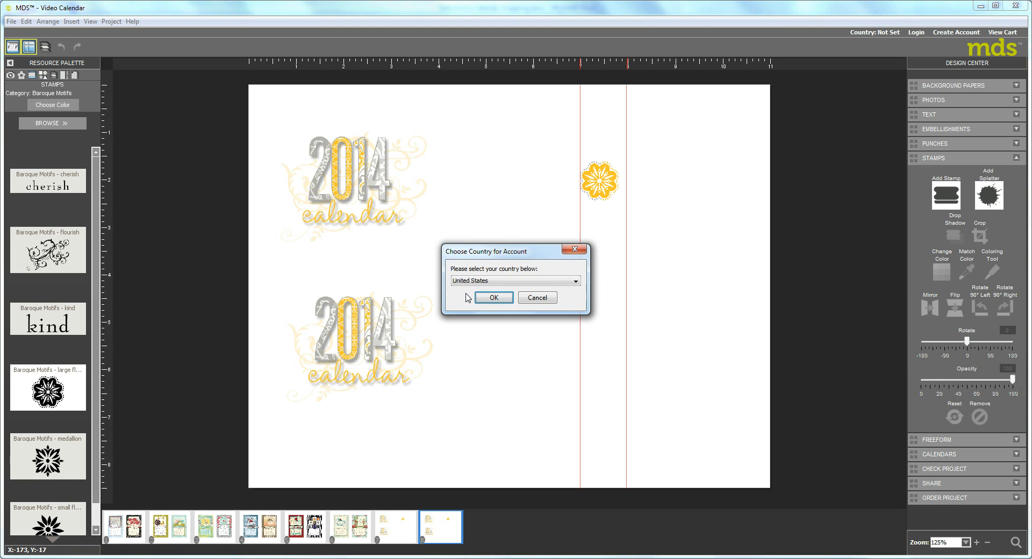
Step: Confirm United States as the country and sign in with the account password
{"action": "left_click", "coordinate": [495, 297]}
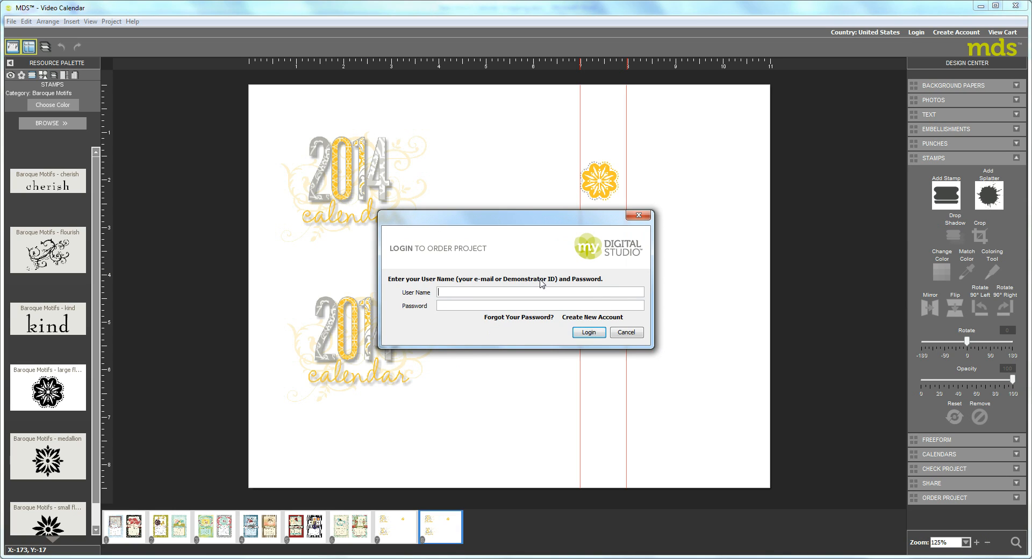
{"action": "left_click", "coordinate": [581, 333]}
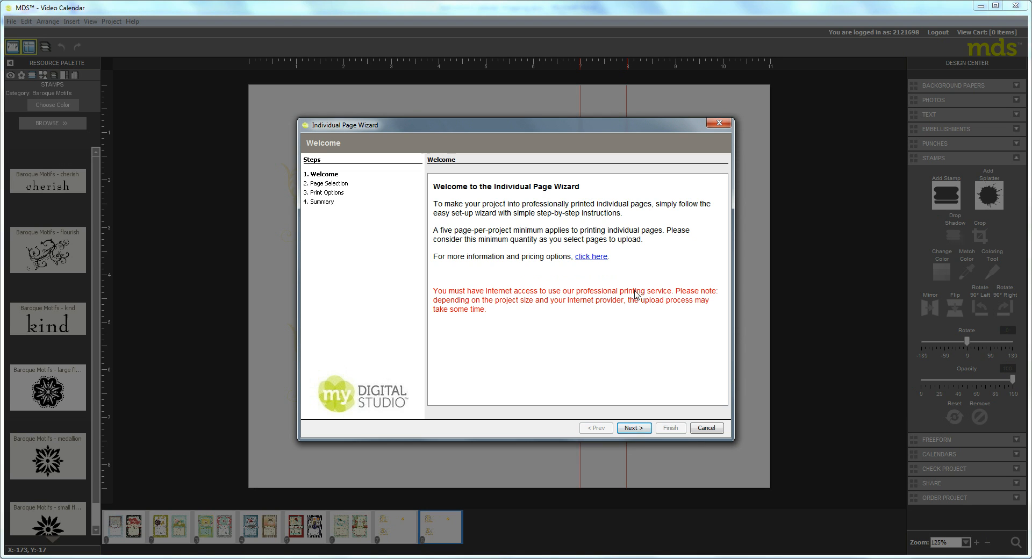
Step: Advance to Page Selection, select all eight pages (range 1-8), then cancel the print order
{"action": "left_click", "coordinate": [637, 429]}
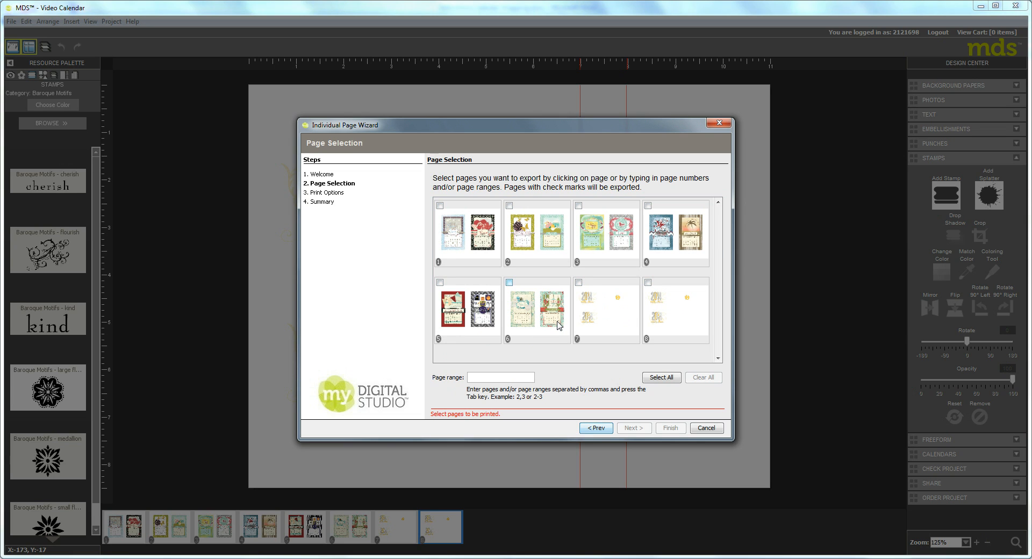
{"action": "left_click", "coordinate": [646, 378]}
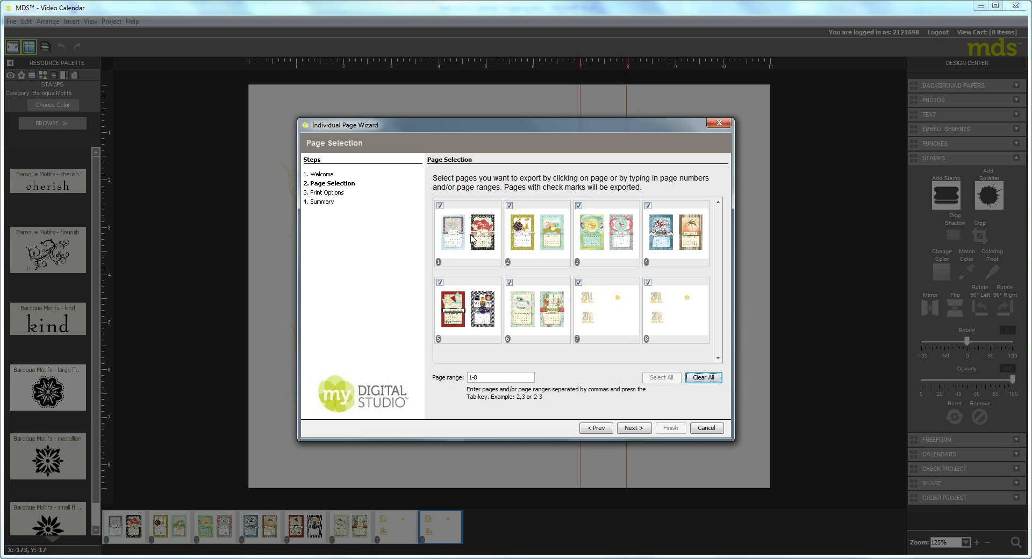
{"action": "left_click", "coordinate": [706, 428]}
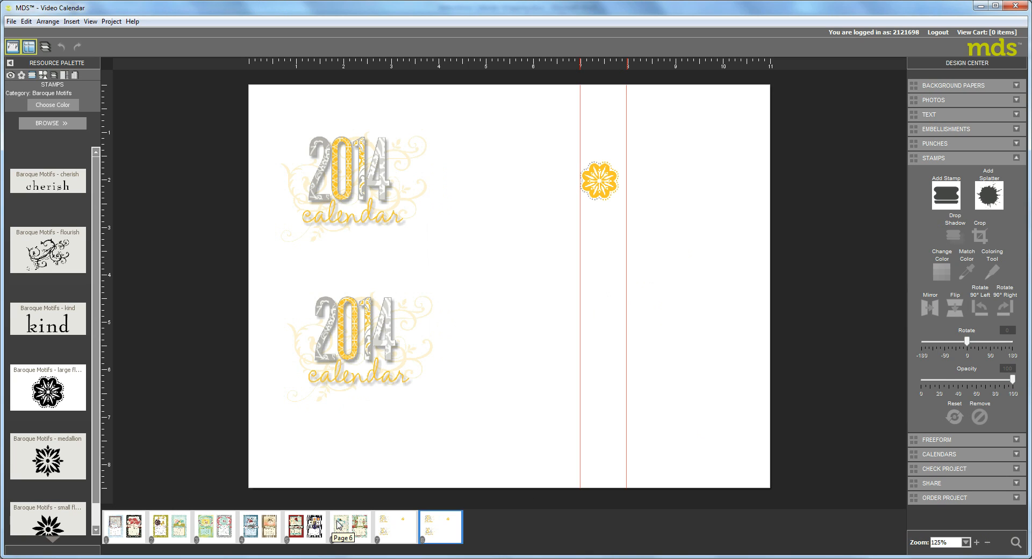
{"action": "left_click", "coordinate": [72, 22]}
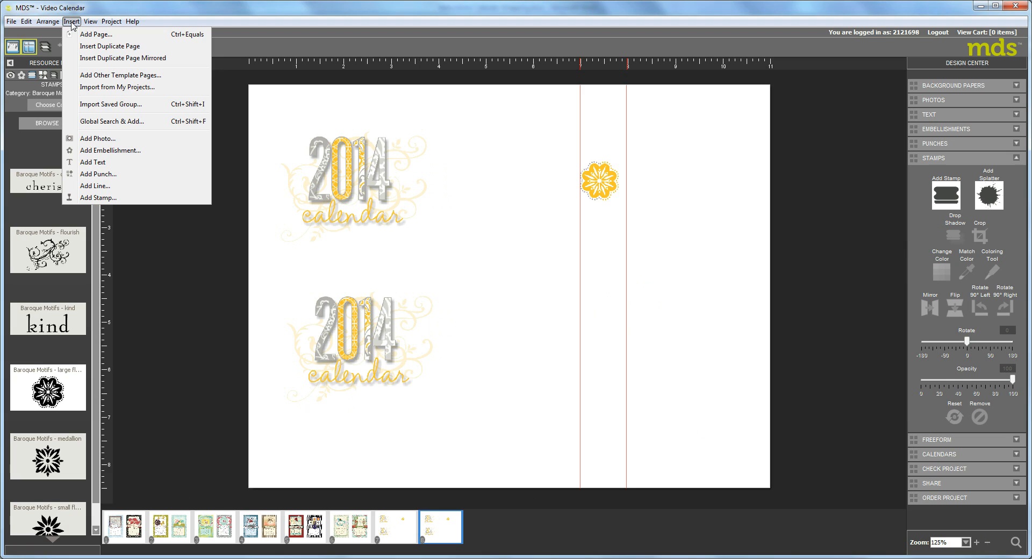
{"action": "left_click", "coordinate": [96, 88]}
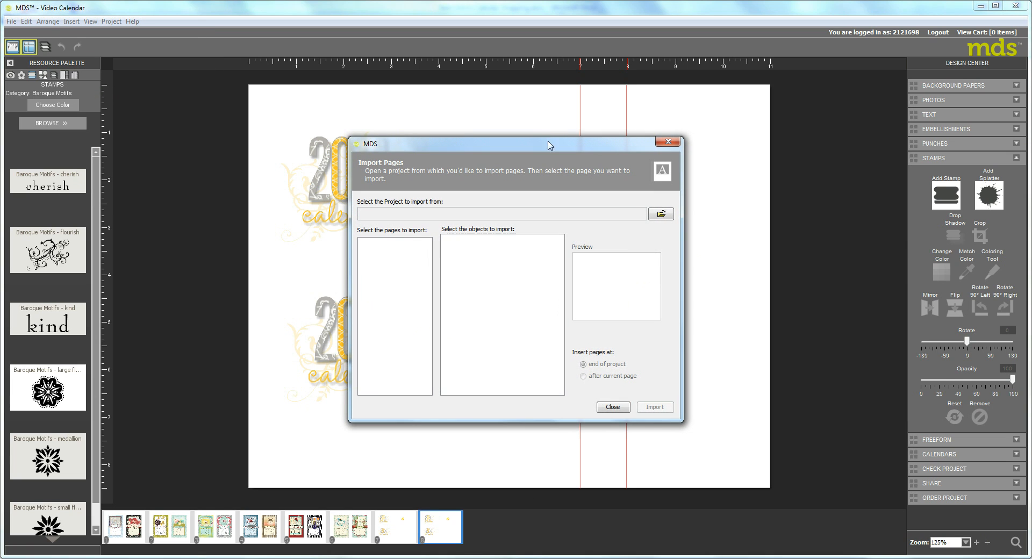
{"action": "left_click", "coordinate": [661, 214]}
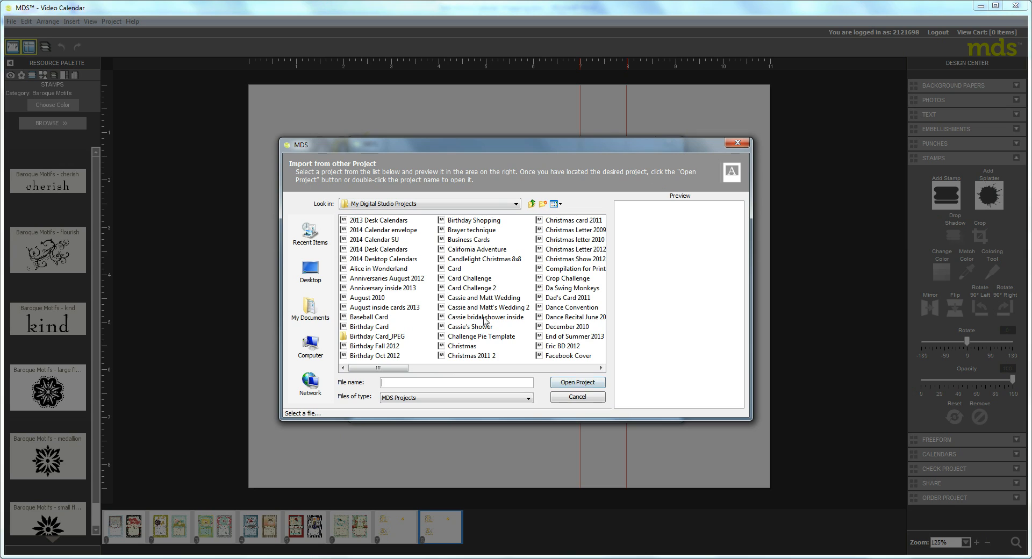
{"action": "left_click", "coordinate": [376, 260]}
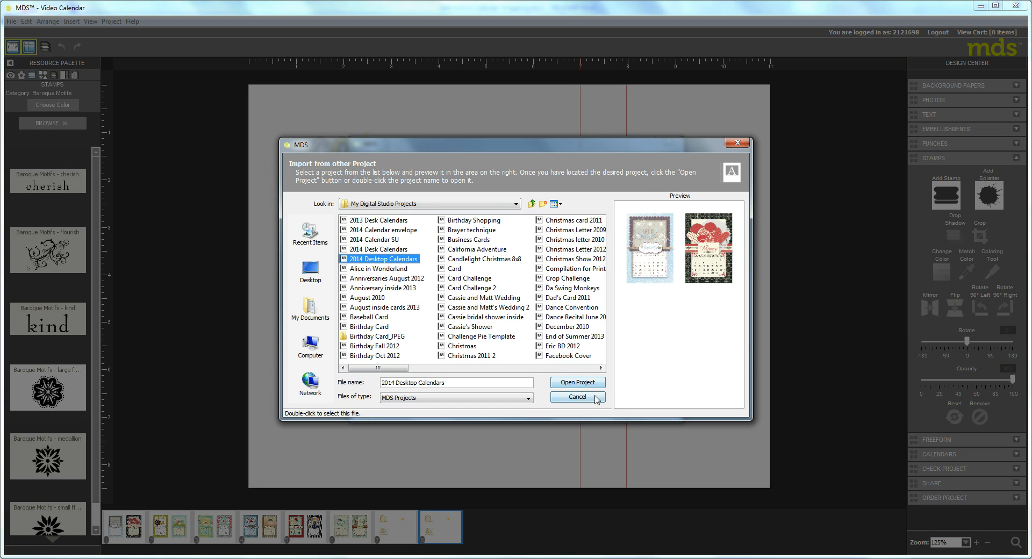
{"action": "left_click", "coordinate": [577, 382]}
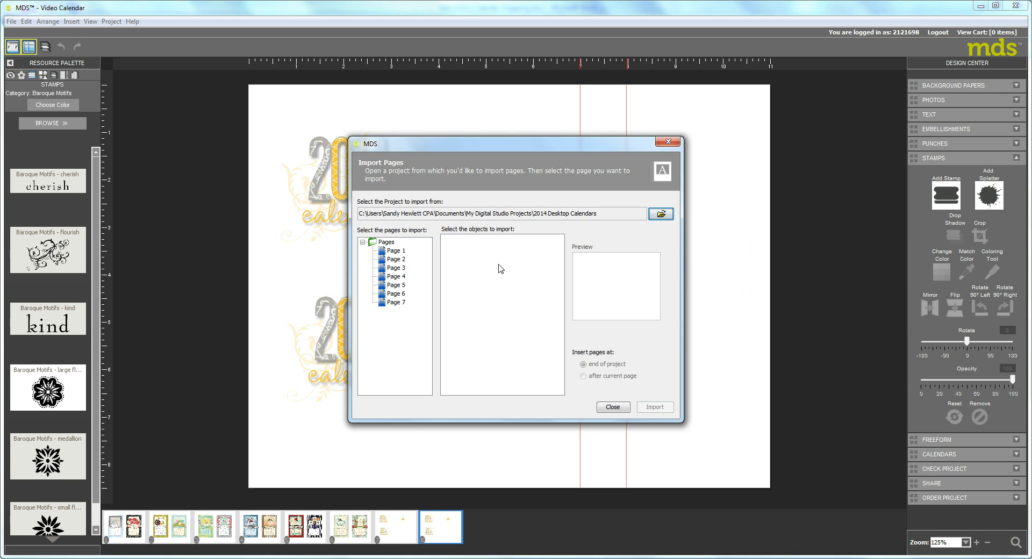
{"action": "left_click", "coordinate": [381, 249]}
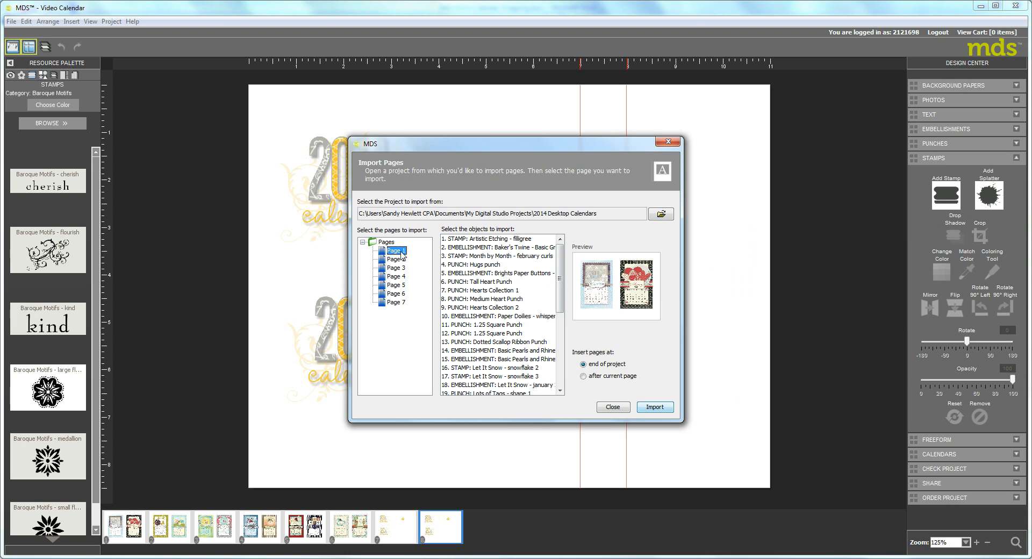
{"action": "left_click", "coordinate": [660, 407]}
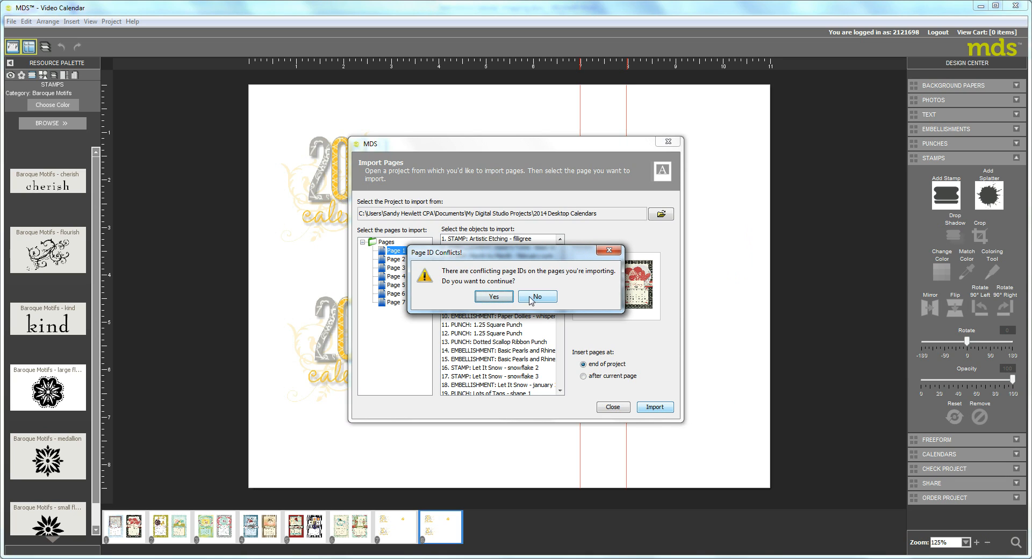
{"action": "left_click", "coordinate": [493, 297]}
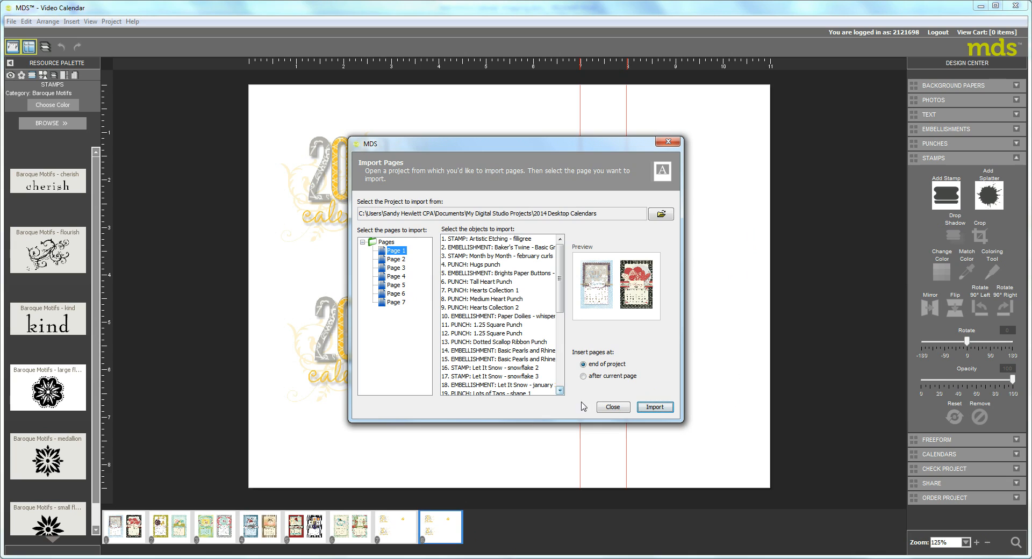
{"action": "left_click", "coordinate": [613, 407]}
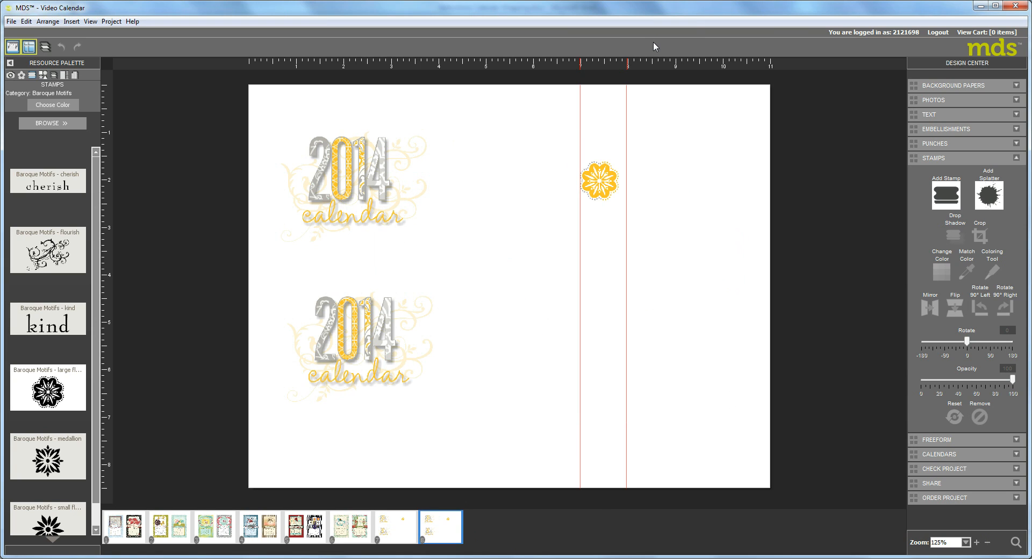